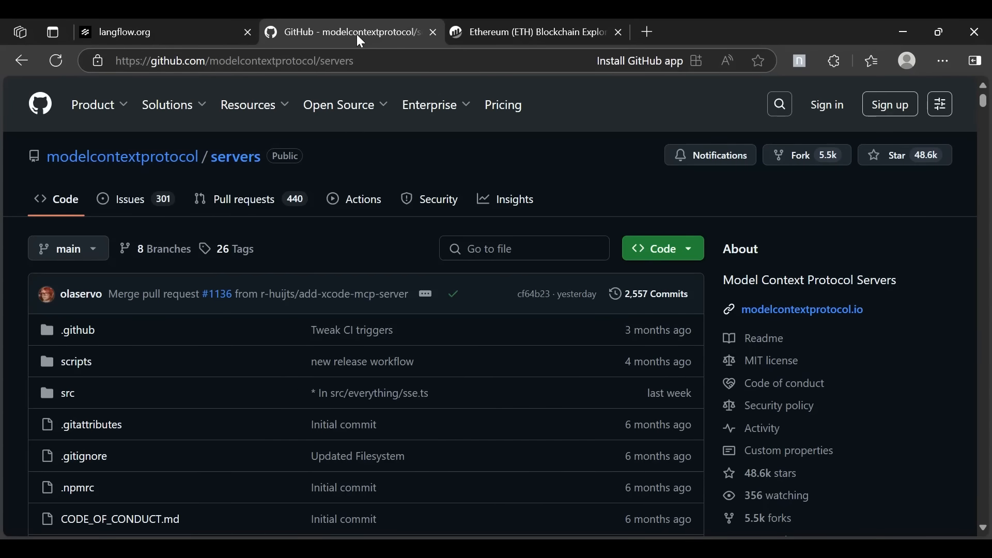
Step: Scroll the modelcontextprotocol/servers README down to its Reference Servers list
{"action": "scroll", "coordinate": [89, 262], "scroll_direction": "down", "scroll_amount": 5}
{"action": "scroll", "coordinate": [89, 262], "scroll_direction": "down", "scroll_amount": 5}
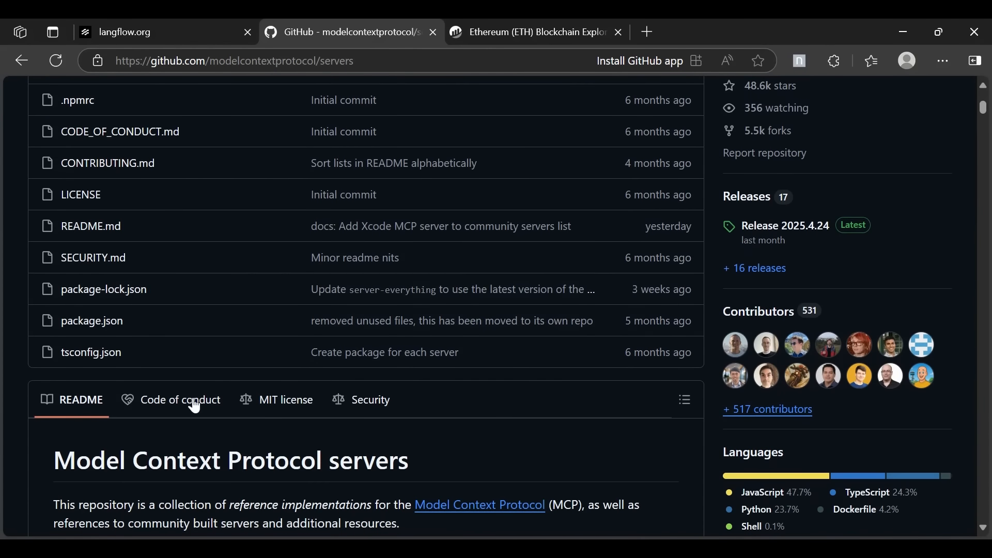
{"action": "triple_click", "coordinate": [245, 236]}
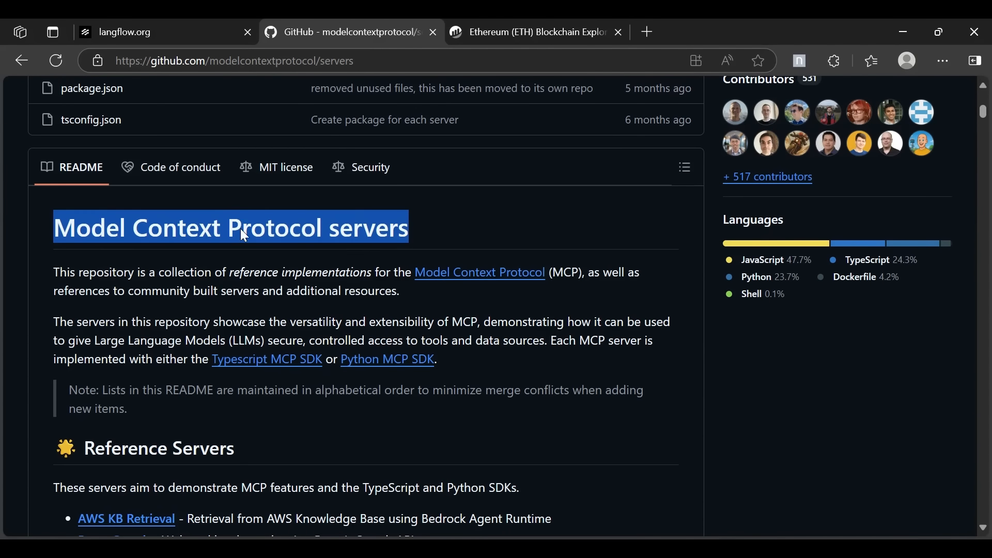
{"action": "scroll", "coordinate": [245, 236], "scroll_direction": "down", "scroll_amount": 6}
{"action": "scroll", "coordinate": [241, 230], "scroll_direction": "down", "scroll_amount": 2}
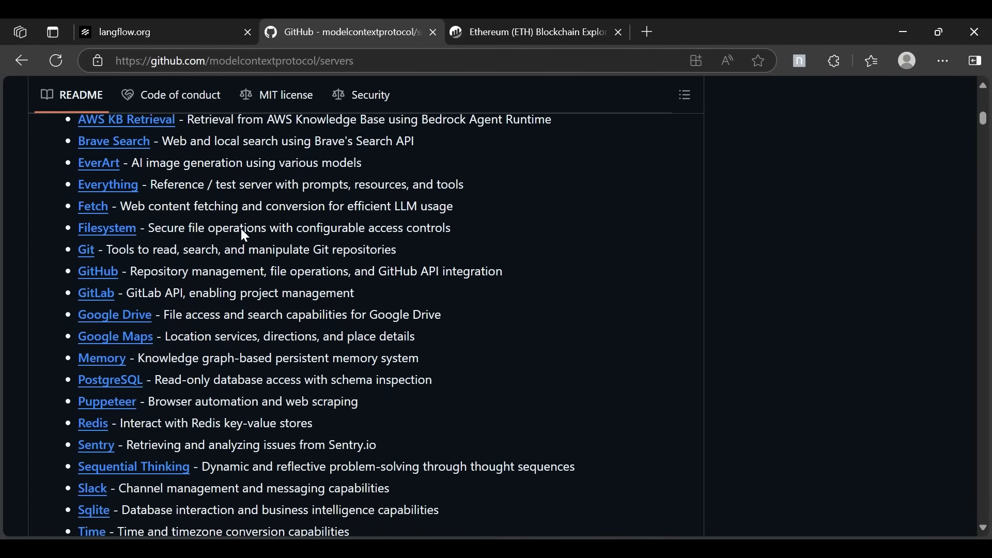
Step: Switch to the Etherscan tab and browse its latest blocks and transactions
{"action": "left_click", "coordinate": [532, 38]}
{"action": "scroll", "coordinate": [266, 334], "scroll_direction": "down", "scroll_amount": 3}
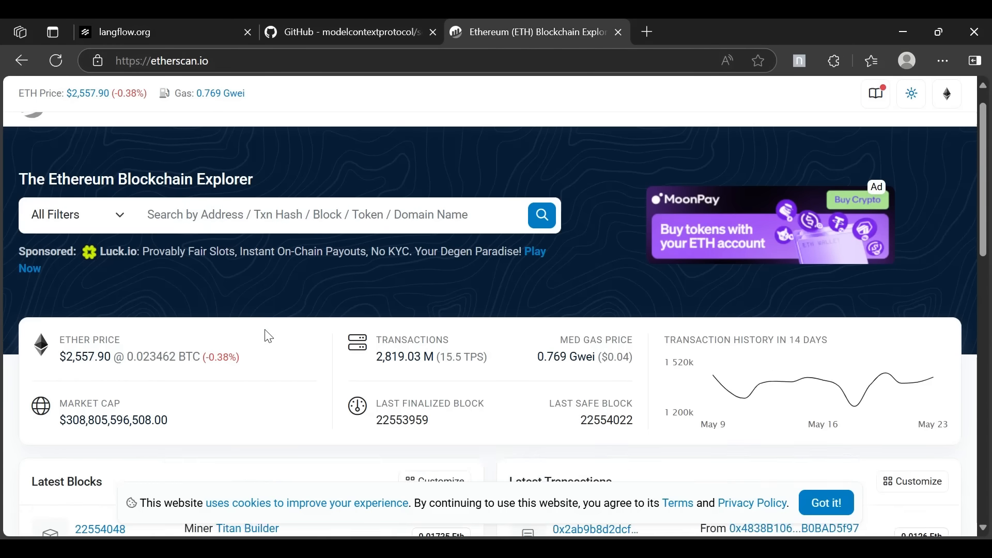
{"action": "scroll", "coordinate": [266, 333], "scroll_direction": "up", "scroll_amount": 1}
{"action": "scroll", "coordinate": [268, 336], "scroll_direction": "down", "scroll_amount": 3}
{"action": "scroll", "coordinate": [269, 337], "scroll_direction": "down", "scroll_amount": 8}
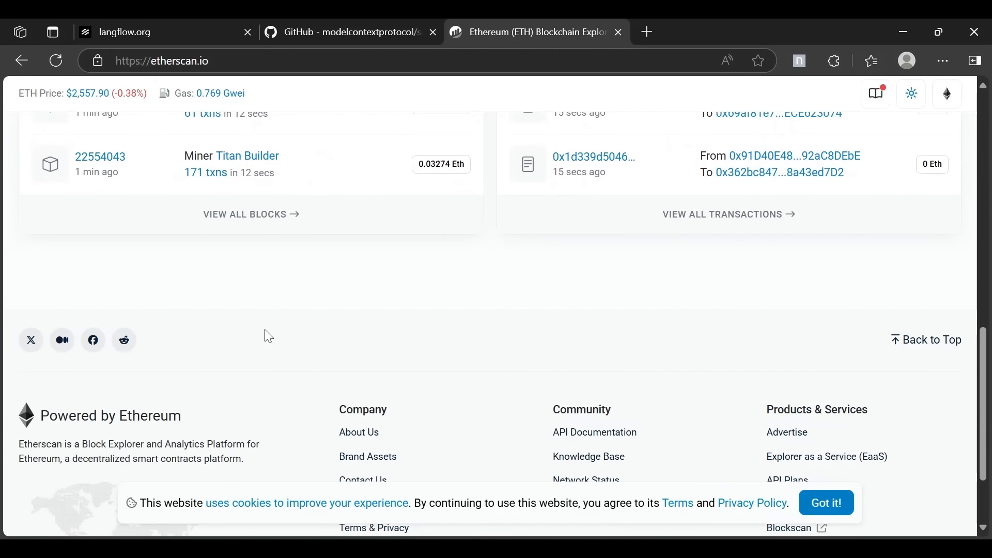
{"action": "scroll", "coordinate": [268, 336], "scroll_direction": "up", "scroll_amount": 8}
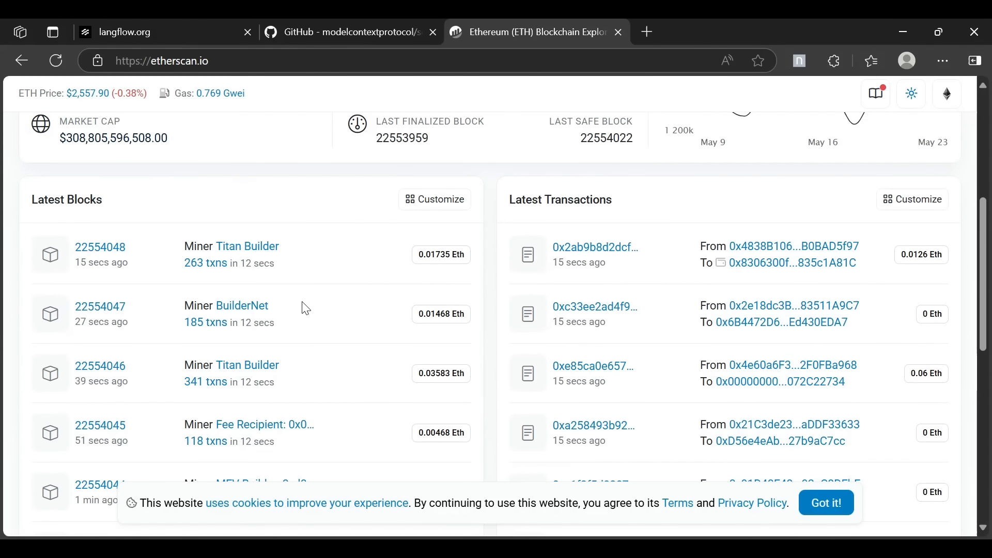
Step: Browse the feature sections of the langflow.org homepage
{"action": "left_click", "coordinate": [123, 32]}
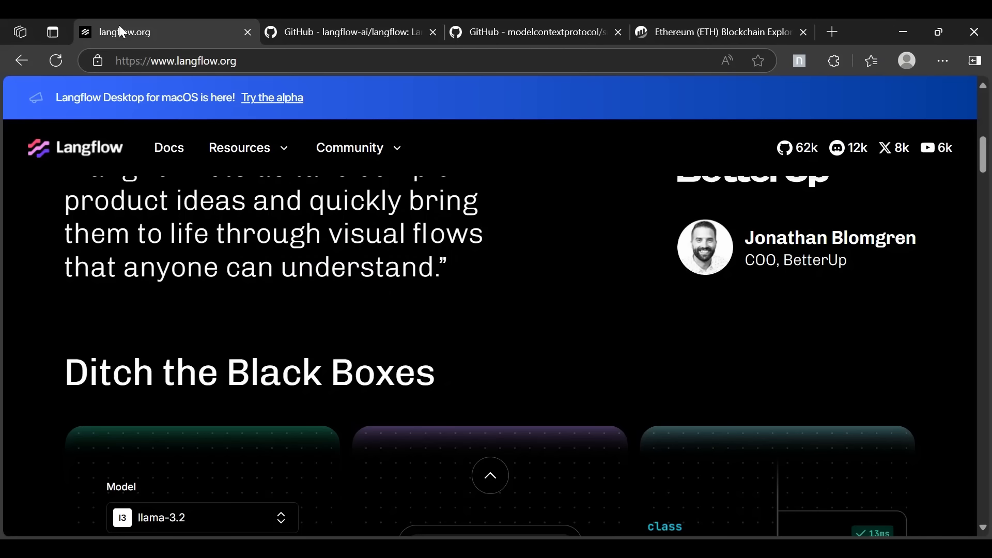
{"action": "mouse_move", "coordinate": [235, 170]}
{"action": "scroll", "coordinate": [288, 286], "scroll_direction": "down", "scroll_amount": 2}
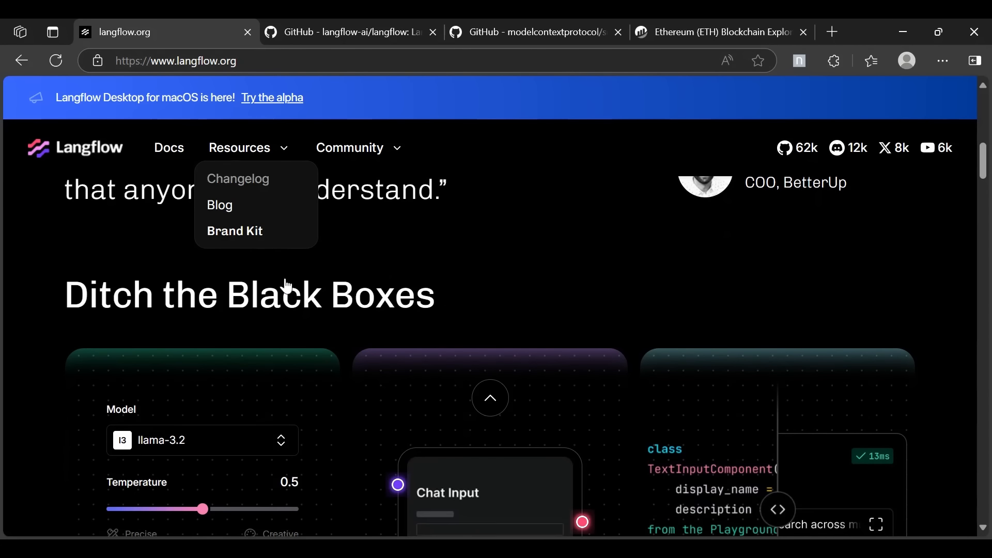
{"action": "scroll", "coordinate": [428, 293], "scroll_direction": "down", "scroll_amount": 3}
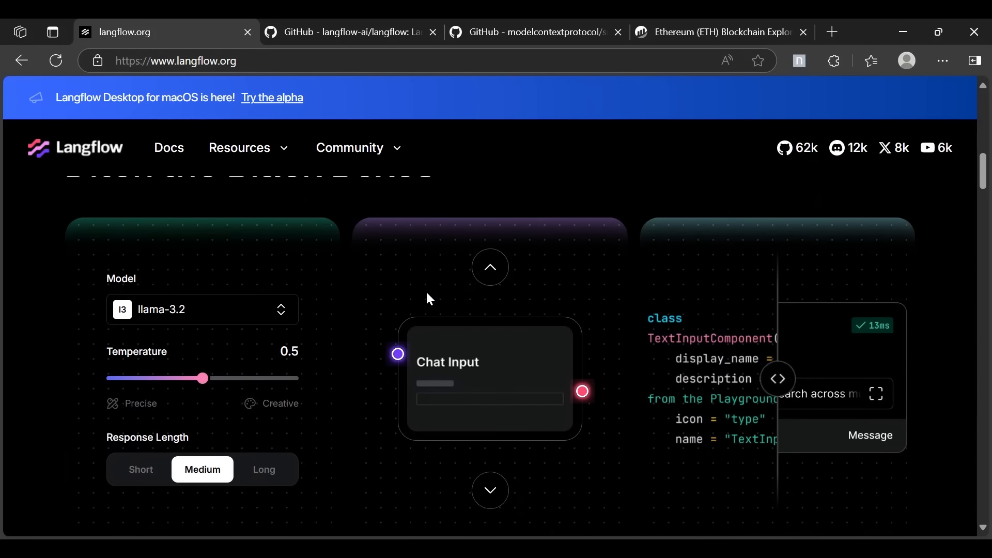
{"action": "scroll", "coordinate": [497, 347], "scroll_direction": "down", "scroll_amount": 3}
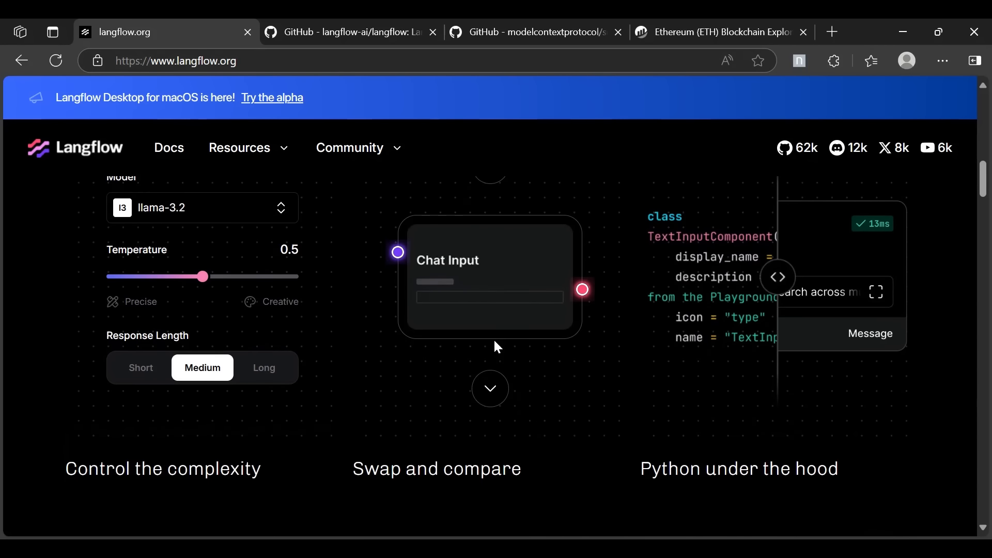
{"action": "scroll", "coordinate": [496, 344], "scroll_direction": "down", "scroll_amount": 6}
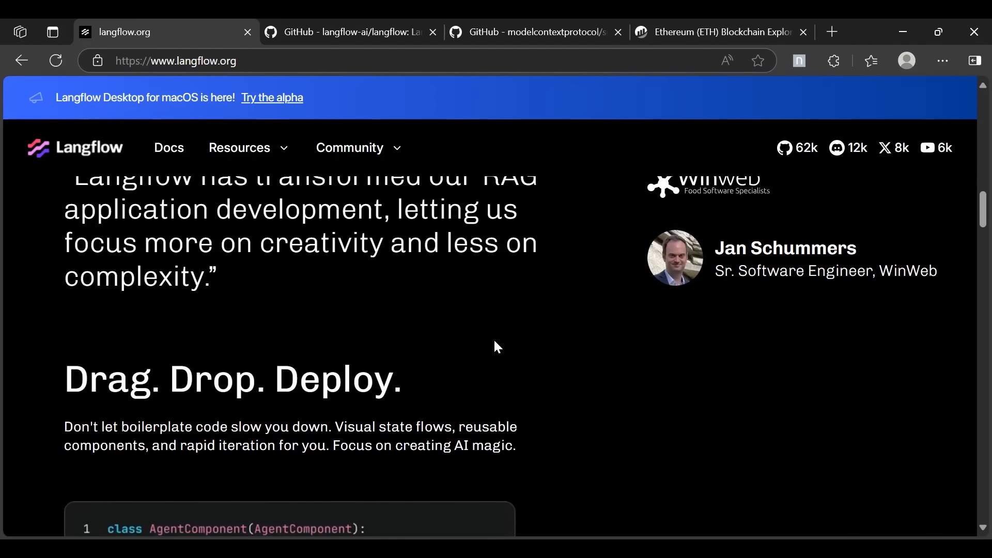
{"action": "scroll", "coordinate": [498, 348], "scroll_direction": "down", "scroll_amount": 5}
{"action": "scroll", "coordinate": [497, 348], "scroll_direction": "down", "scroll_amount": 3}
{"action": "scroll", "coordinate": [498, 348], "scroll_direction": "down", "scroll_amount": 2}
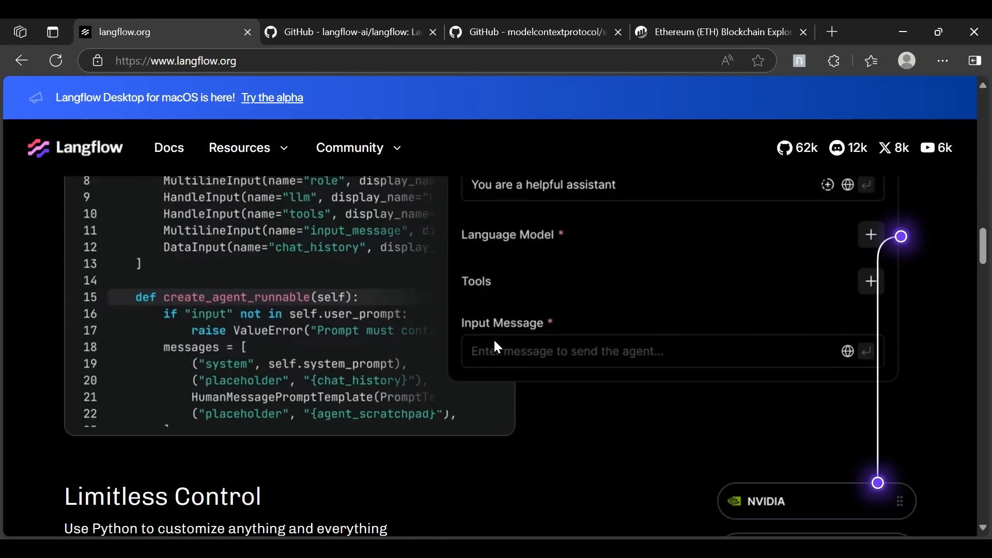
{"action": "scroll", "coordinate": [493, 342], "scroll_direction": "down", "scroll_amount": 2}
Step: Switch to the langflow-ai/langflow GitHub repository and scroll to its README
{"action": "left_click", "coordinate": [365, 33]}
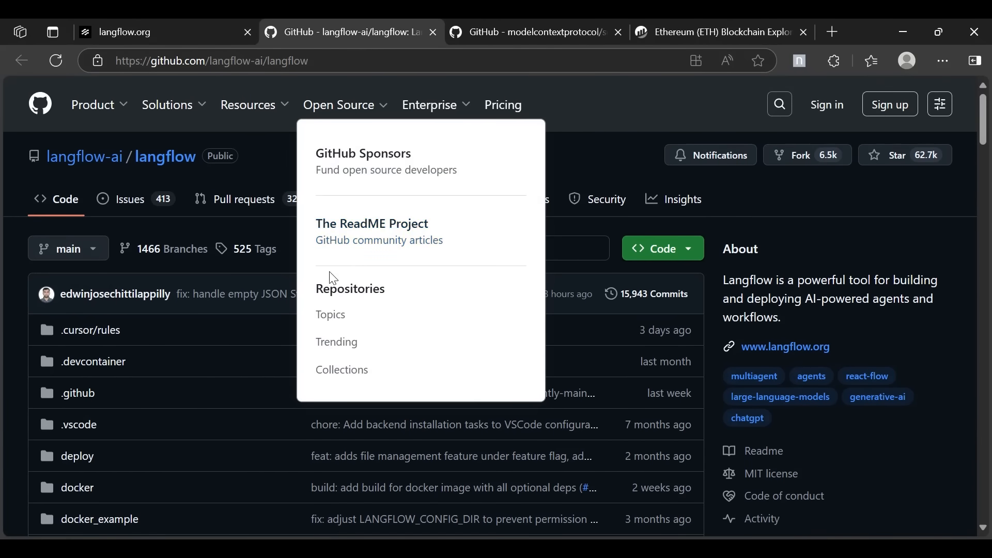
{"action": "scroll", "coordinate": [210, 321], "scroll_direction": "down", "scroll_amount": 12}
{"action": "scroll", "coordinate": [228, 312], "scroll_direction": "down", "scroll_amount": 7}
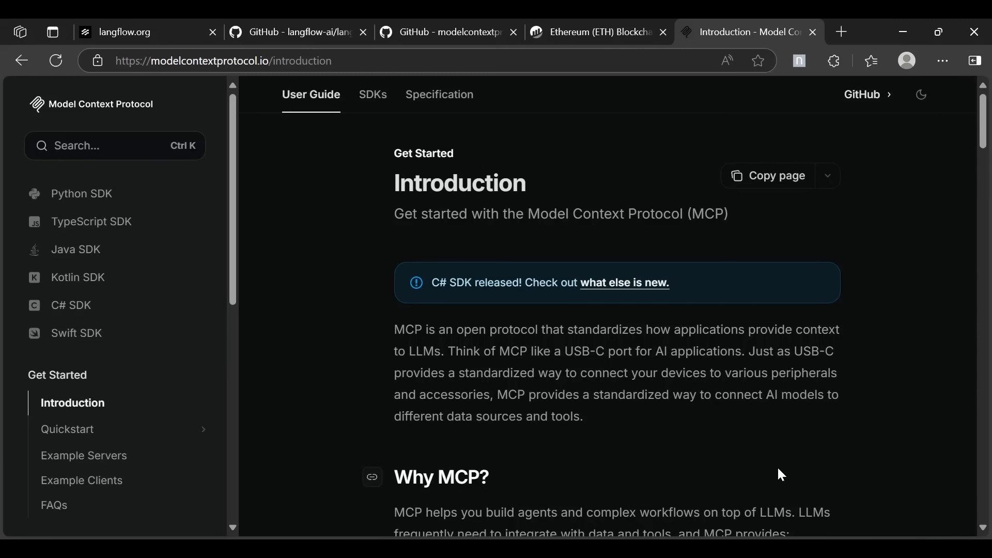
Step: Read the MCP Introduction page and highlight the paragraph explaining what MCP is
{"action": "scroll", "coordinate": [779, 470], "scroll_direction": "down", "scroll_amount": 1}
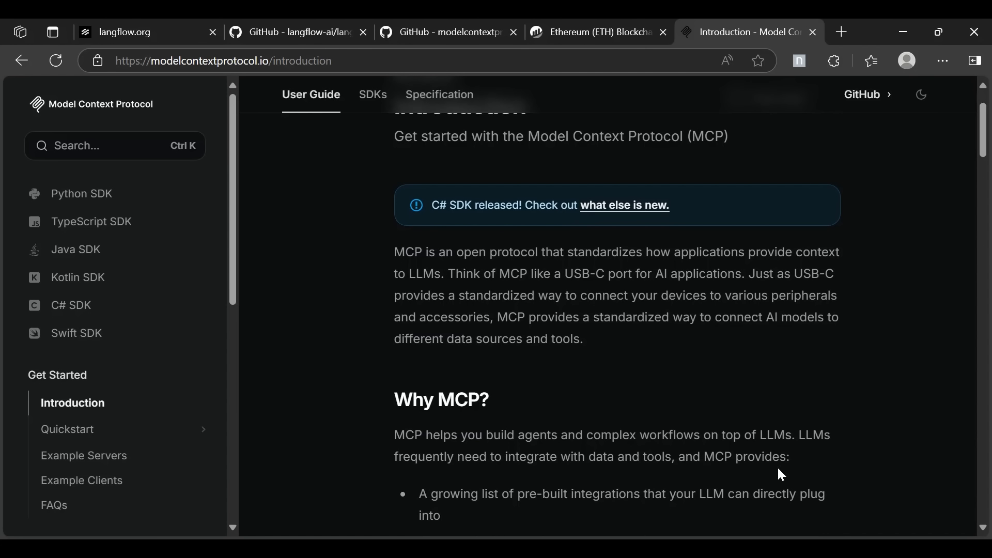
{"action": "scroll", "coordinate": [779, 470], "scroll_direction": "down", "scroll_amount": 1}
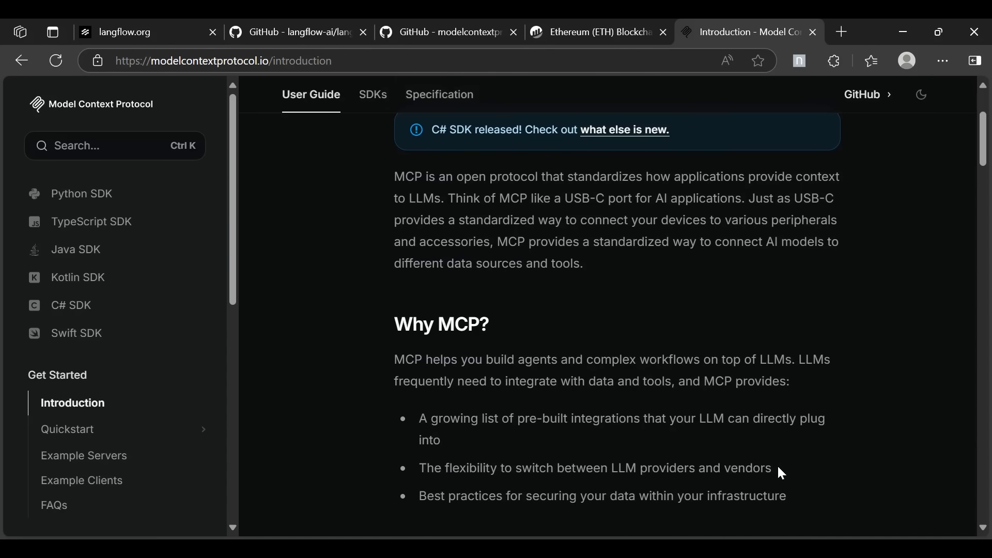
{"action": "scroll", "coordinate": [779, 470], "scroll_direction": "down", "scroll_amount": 1}
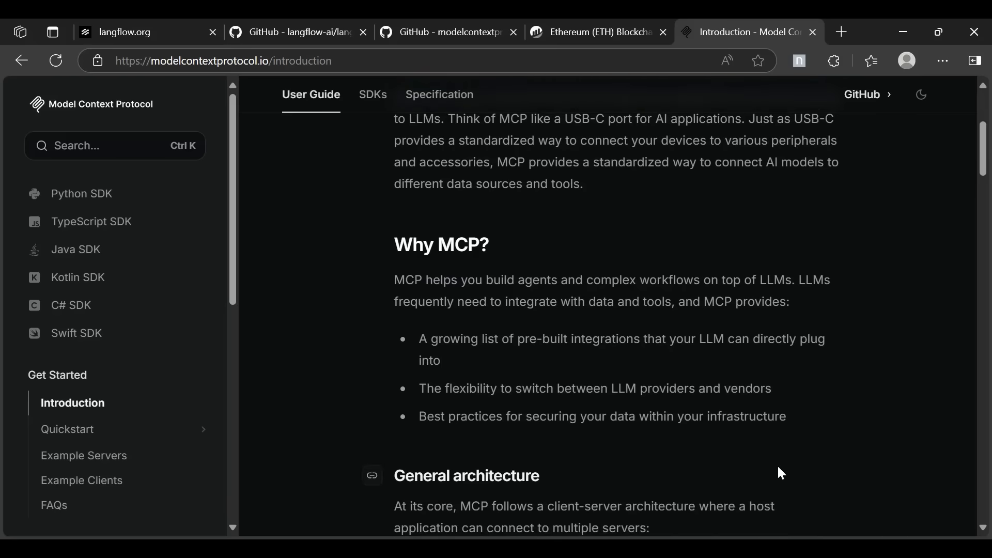
{"action": "scroll", "coordinate": [780, 473], "scroll_direction": "up", "scroll_amount": 1}
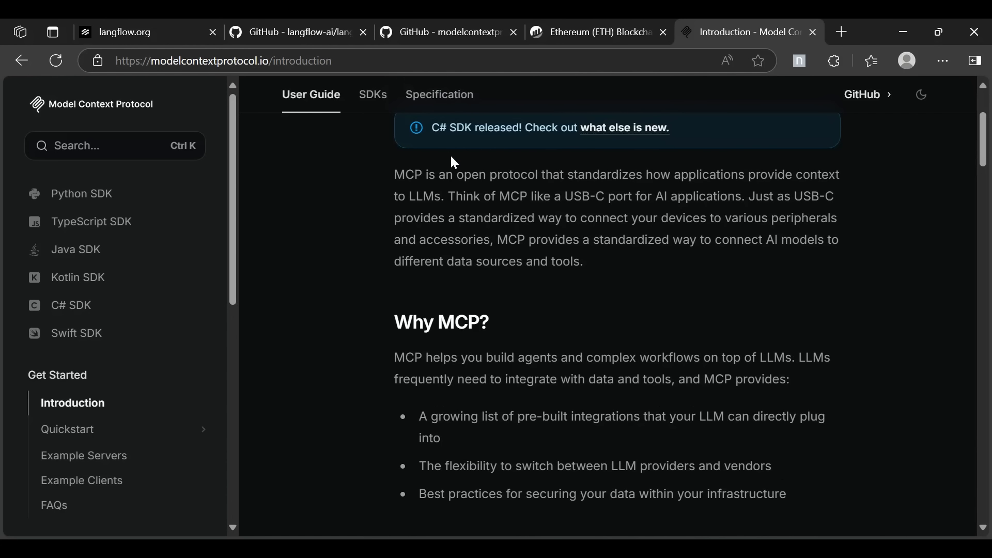
{"action": "triple_click", "coordinate": [454, 180]}
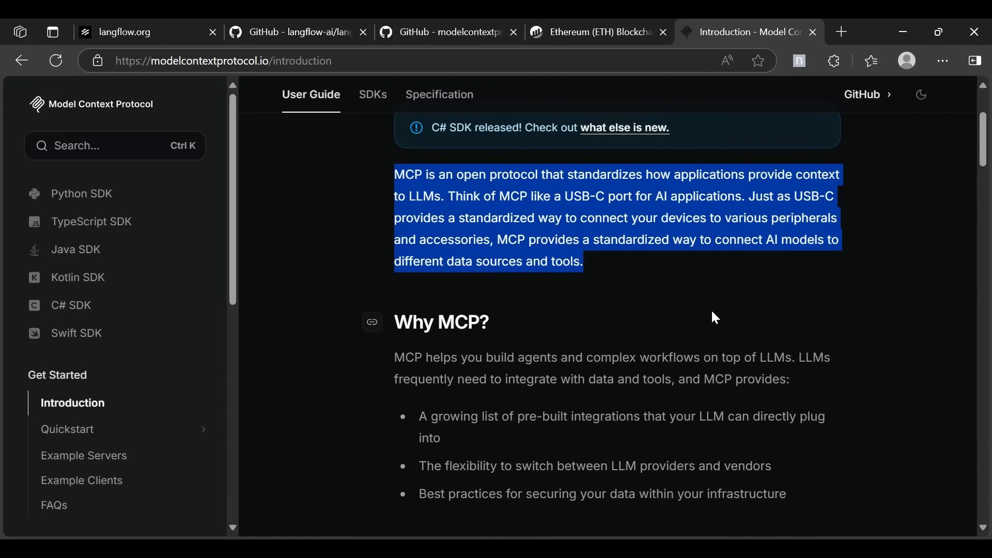
Step: Read the Why MCP and General architecture sections, highlighting their key paragraphs
{"action": "scroll", "coordinate": [713, 313], "scroll_direction": "down", "scroll_amount": 3}
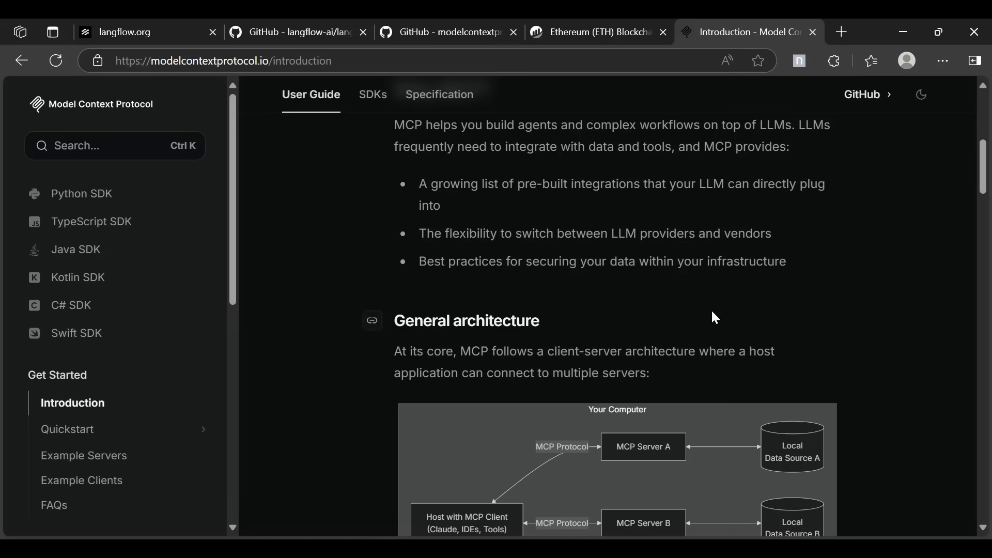
{"action": "scroll", "coordinate": [715, 317], "scroll_direction": "down", "scroll_amount": 1}
{"action": "scroll", "coordinate": [715, 318], "scroll_direction": "down", "scroll_amount": 1}
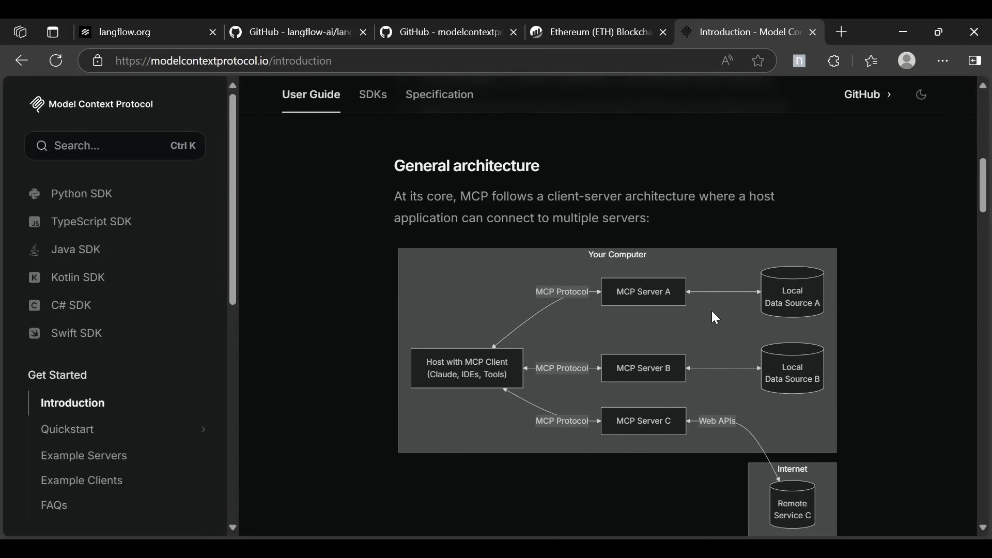
{"action": "scroll", "coordinate": [715, 316], "scroll_direction": "down", "scroll_amount": 1}
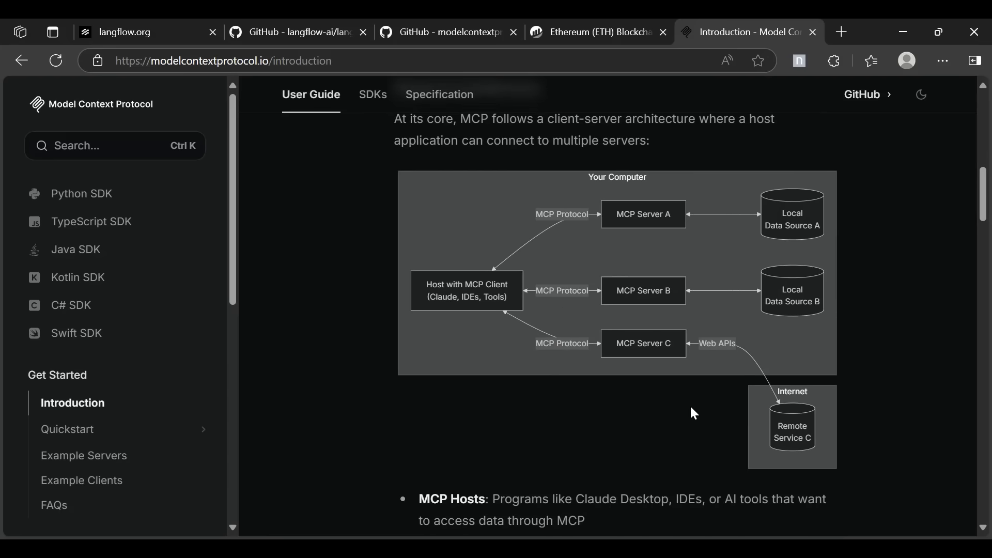
{"action": "scroll", "coordinate": [691, 407], "scroll_direction": "down", "scroll_amount": 1}
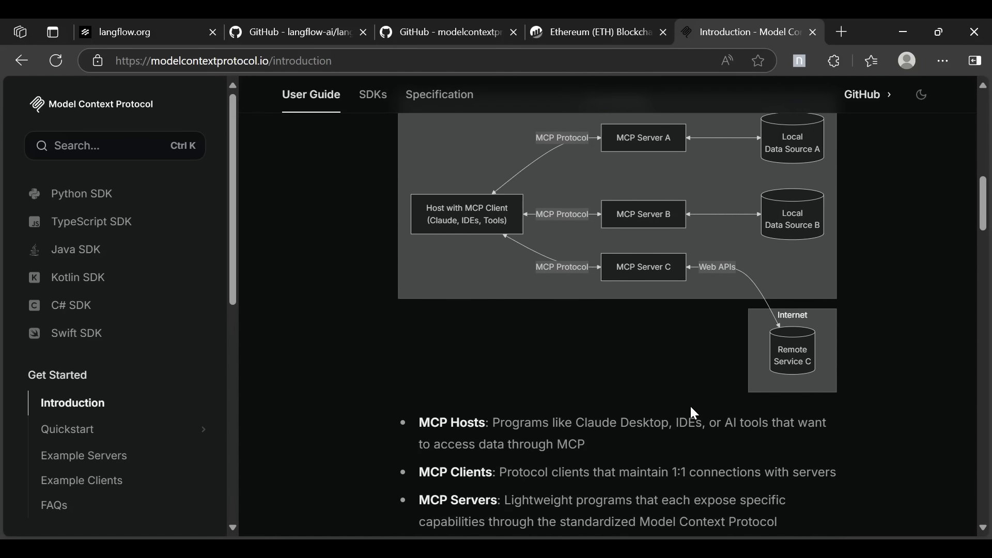
{"action": "scroll", "coordinate": [691, 407], "scroll_direction": "up", "scroll_amount": 1}
{"action": "scroll", "coordinate": [691, 407], "scroll_direction": "down", "scroll_amount": 6}
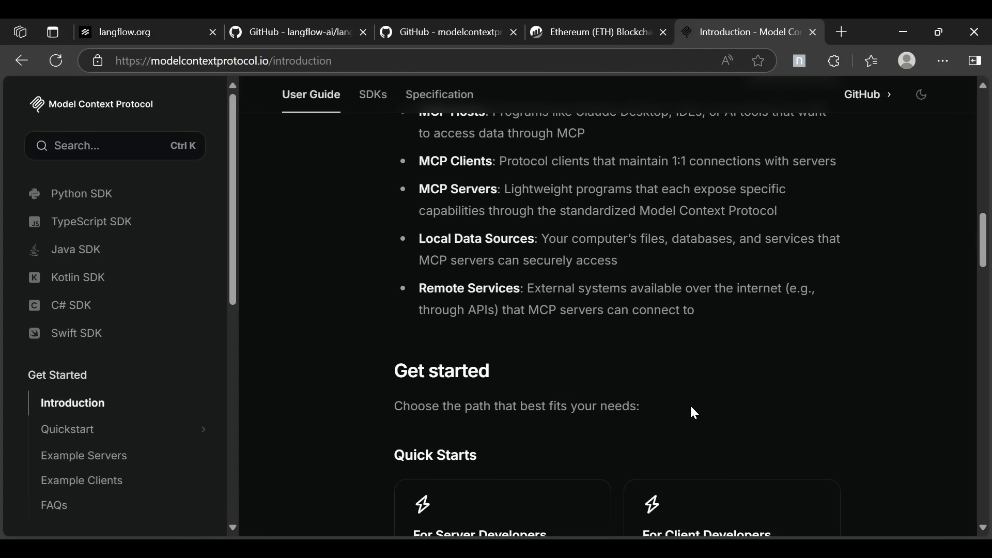
{"action": "scroll", "coordinate": [694, 411], "scroll_direction": "up", "scroll_amount": 7}
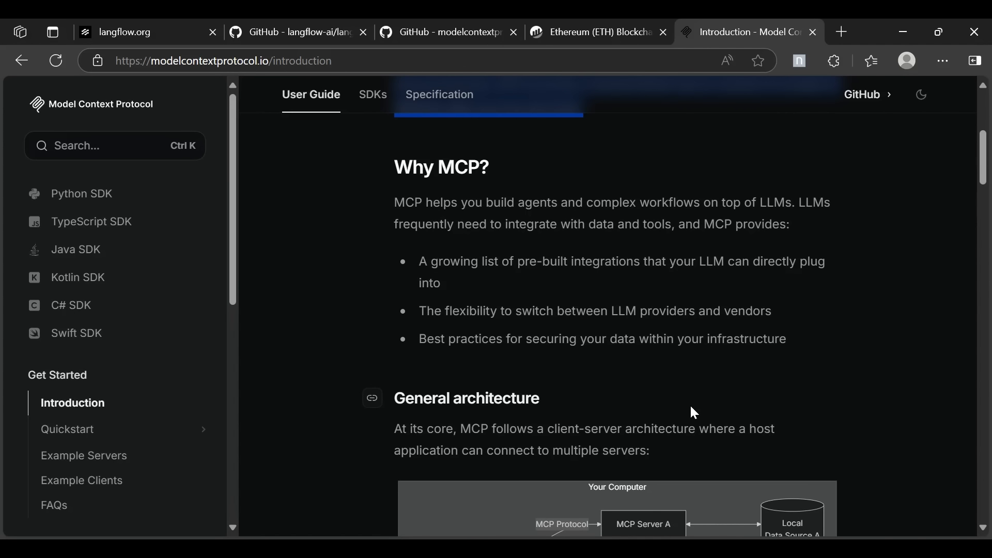
{"action": "triple_click", "coordinate": [559, 425]}
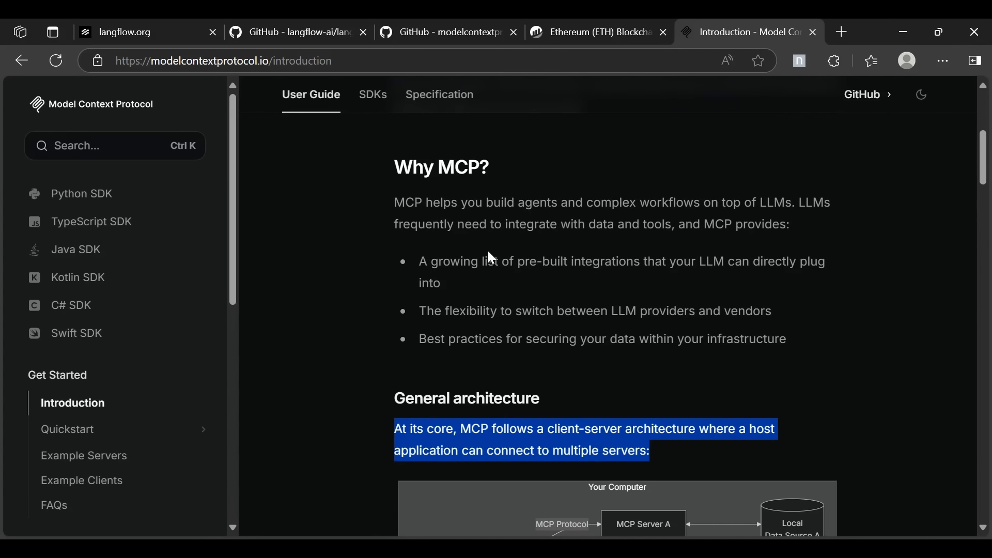
{"action": "triple_click", "coordinate": [454, 202]}
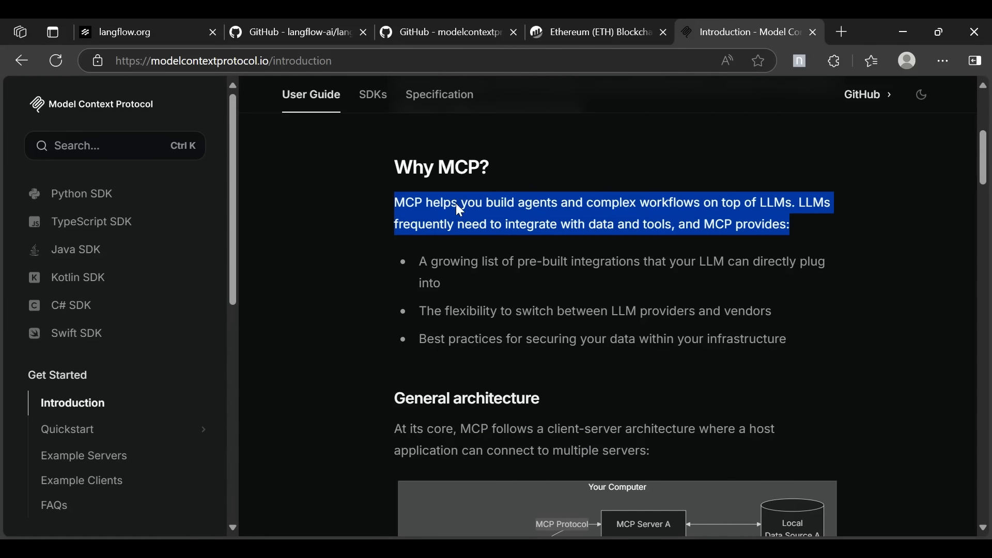
{"action": "left_click", "coordinate": [873, 316]}
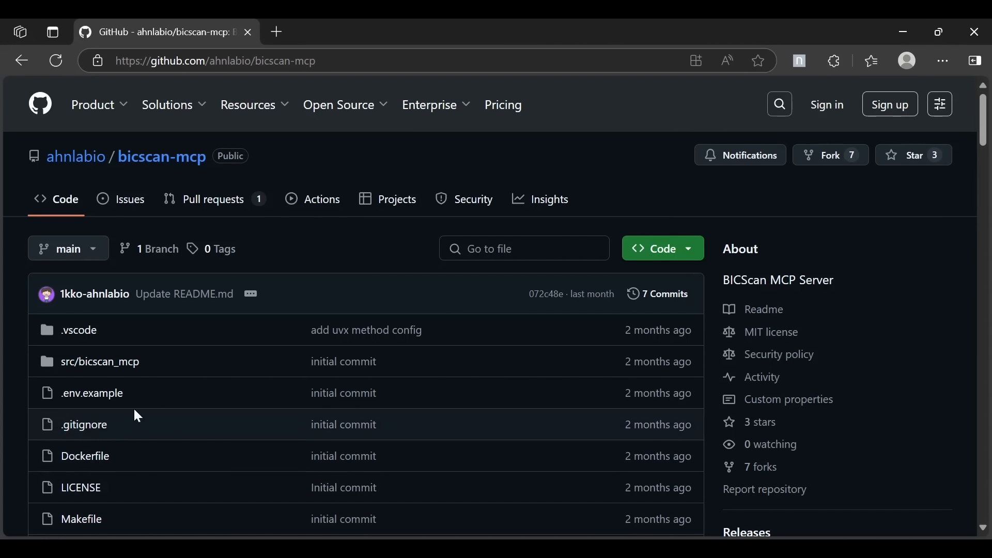
Step: Read the bicscan-mcp README intro, Key Features and claude_desktop_config.json setup section
{"action": "scroll", "coordinate": [214, 387], "scroll_direction": "down", "scroll_amount": 2}
{"action": "scroll", "coordinate": [213, 385], "scroll_direction": "down", "scroll_amount": 5}
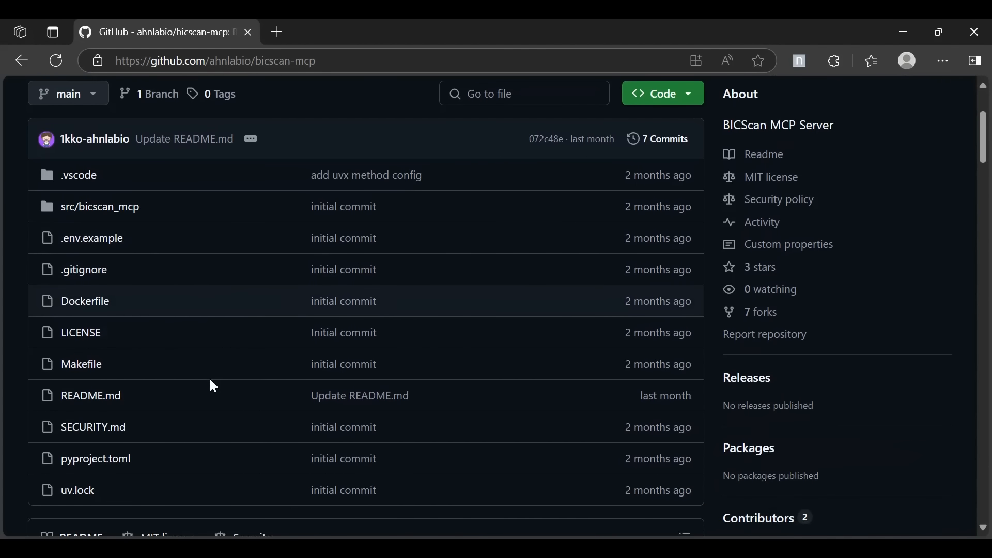
{"action": "scroll", "coordinate": [213, 386], "scroll_direction": "up", "scroll_amount": 2}
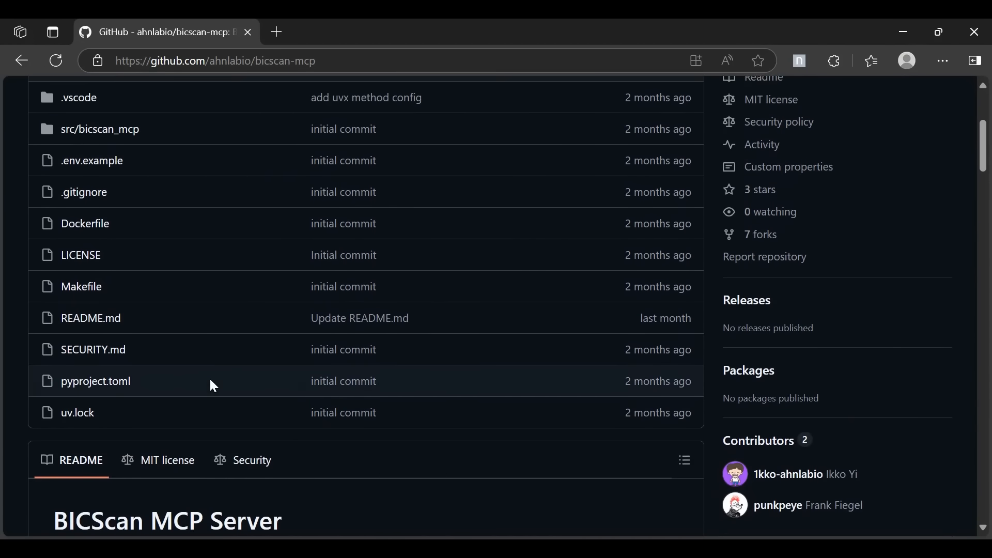
{"action": "scroll", "coordinate": [213, 387], "scroll_direction": "down", "scroll_amount": 5}
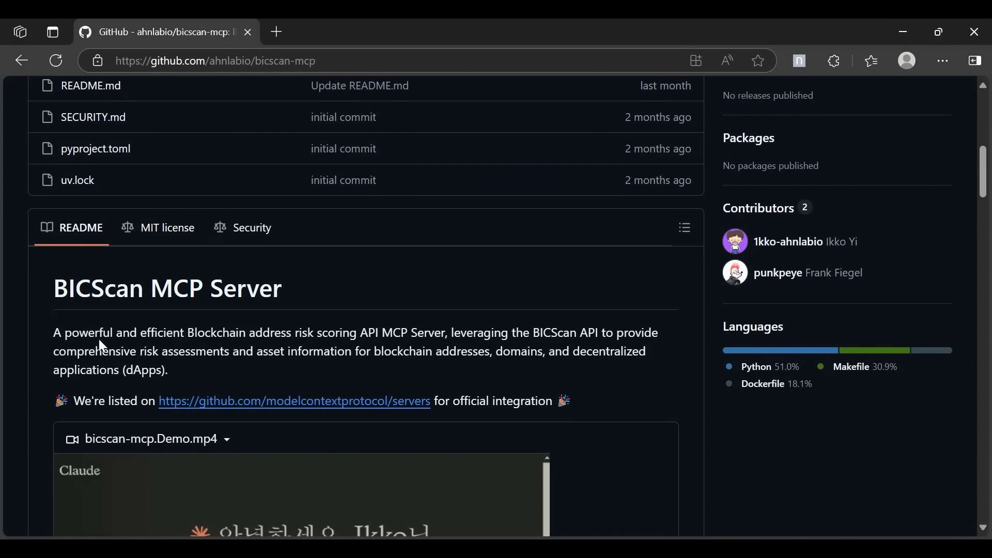
{"action": "triple_click", "coordinate": [97, 339]}
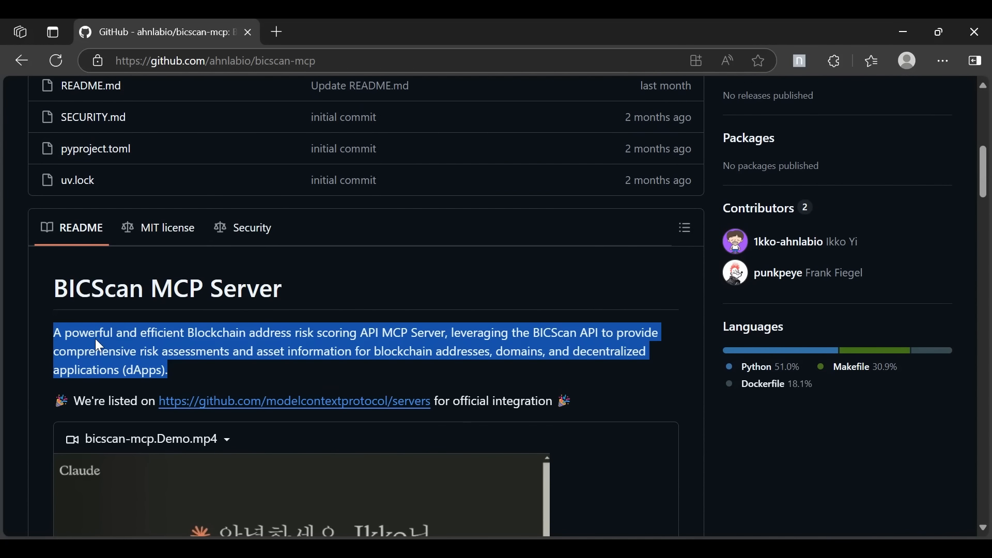
{"action": "scroll", "coordinate": [96, 340], "scroll_direction": "down", "scroll_amount": 8}
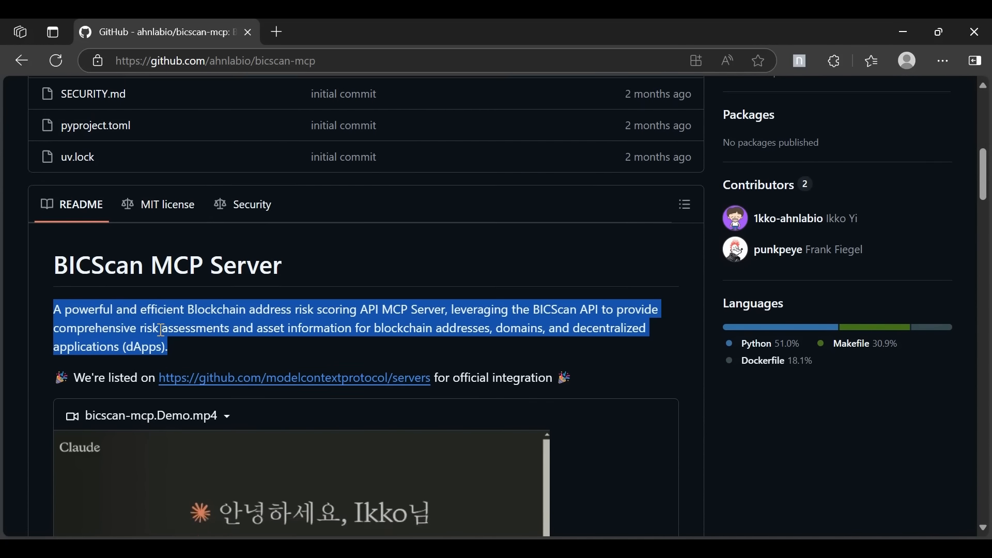
{"action": "scroll", "coordinate": [161, 331], "scroll_direction": "down", "scroll_amount": 15}
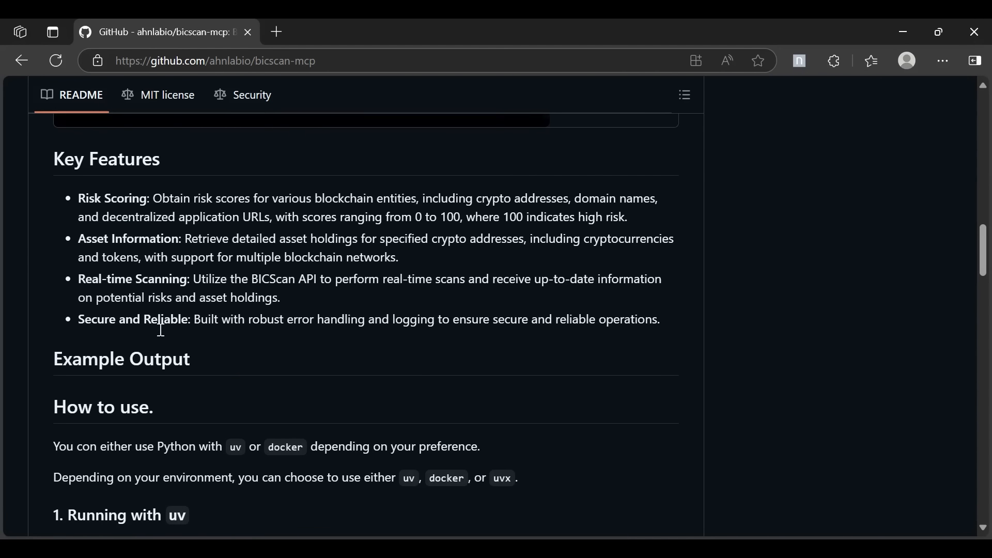
{"action": "scroll", "coordinate": [161, 331], "scroll_direction": "down", "scroll_amount": 5}
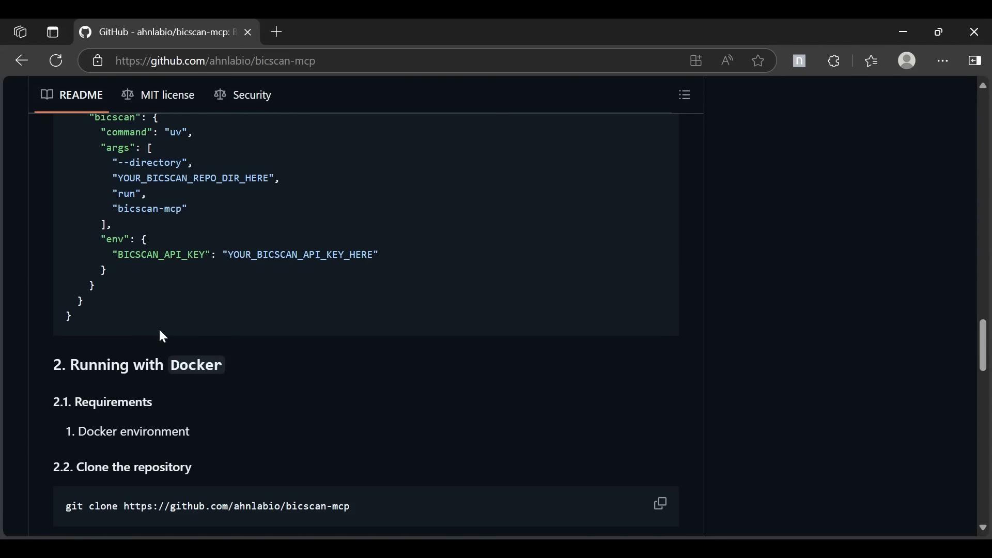
{"action": "scroll", "coordinate": [159, 332], "scroll_direction": "up", "scroll_amount": 5}
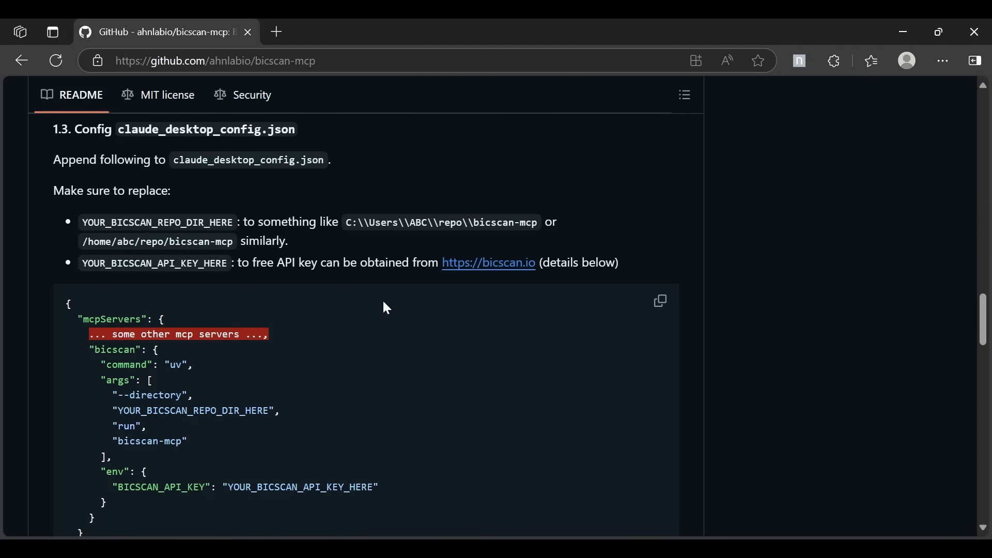
{"action": "scroll", "coordinate": [382, 299], "scroll_direction": "down", "scroll_amount": 3}
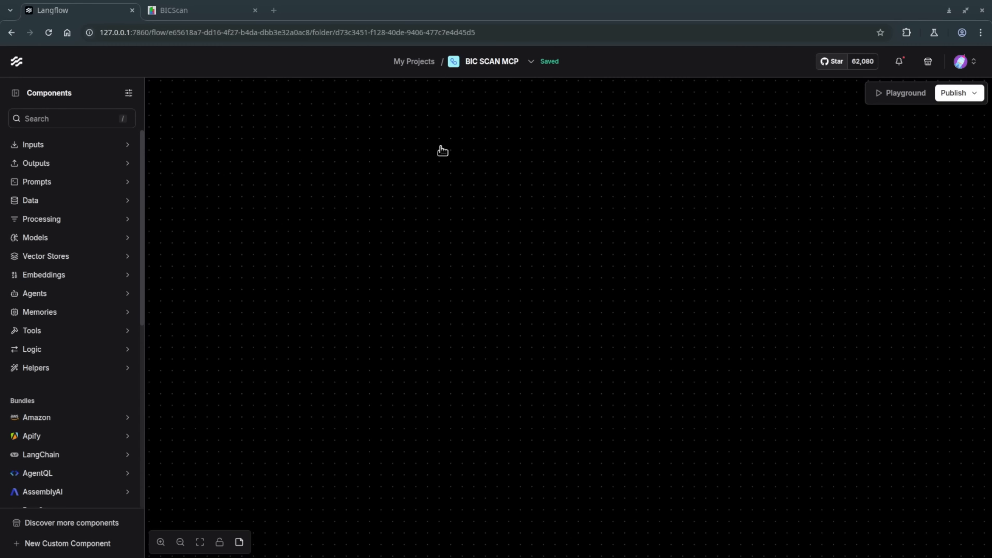
Step: Place a Chat Input and an Agent on the canvas, with gpt-4o-mini as the Agent's model
{"action": "left_click", "coordinate": [77, 146]}
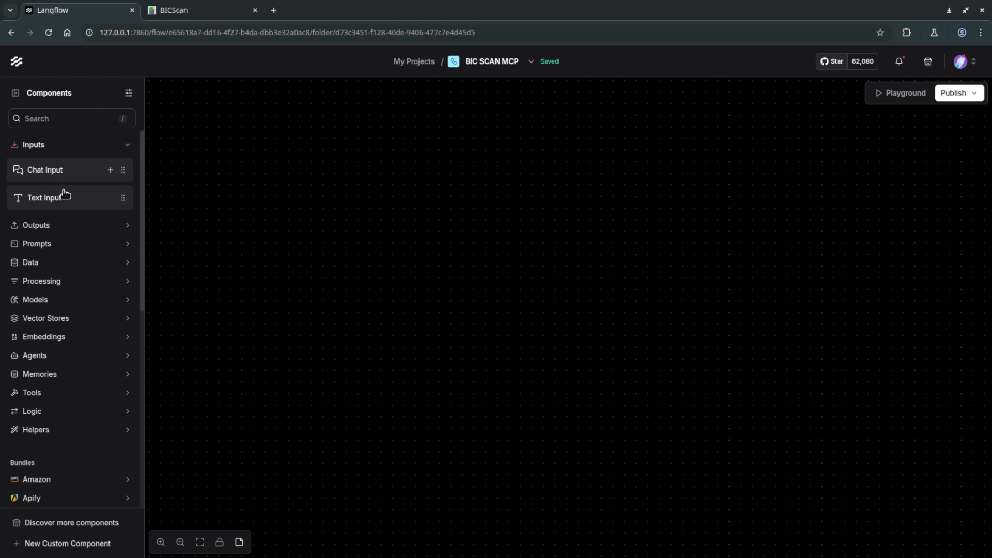
{"action": "left_click_drag", "start_coordinate": [49, 171], "coordinate": [213, 198]}
{"action": "left_click", "coordinate": [63, 118]}
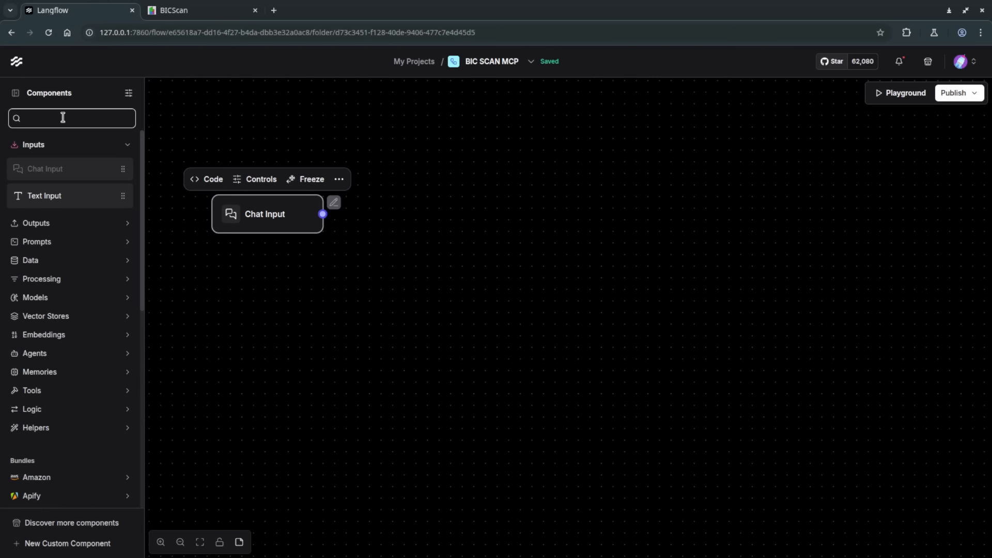
{"action": "type", "text": "agent"}
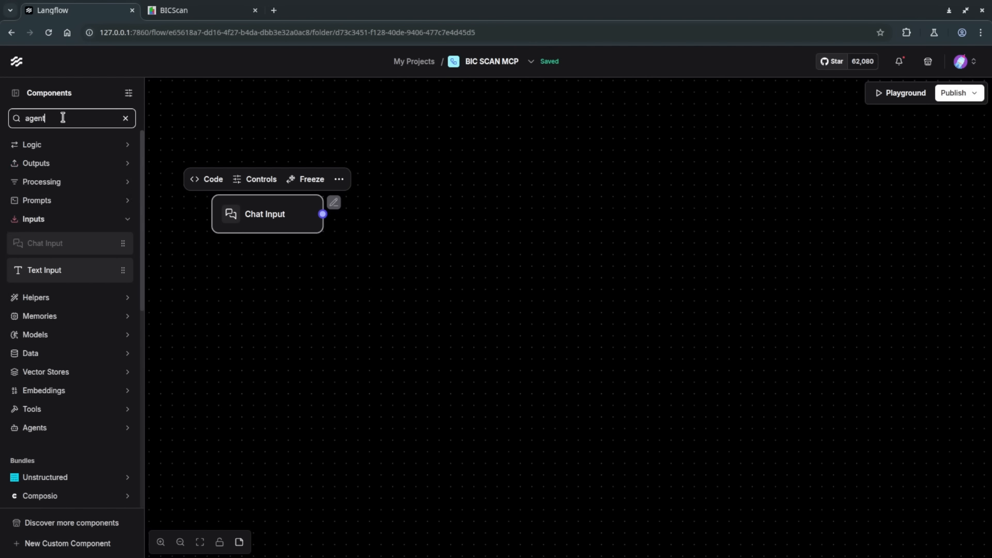
{"action": "left_click_drag", "start_coordinate": [67, 179], "coordinate": [473, 196]}
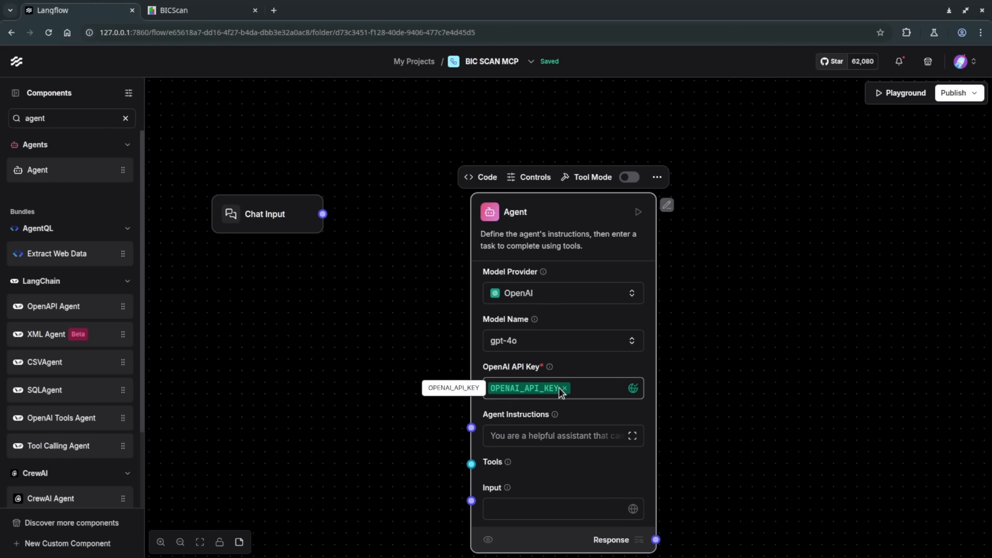
{"action": "left_click", "coordinate": [592, 346]}
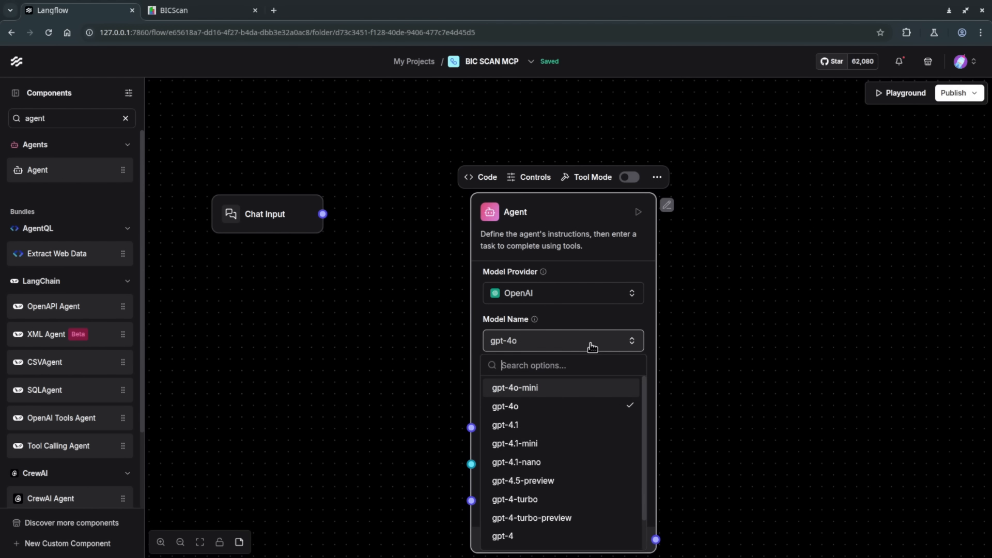
{"action": "left_click", "coordinate": [574, 391]}
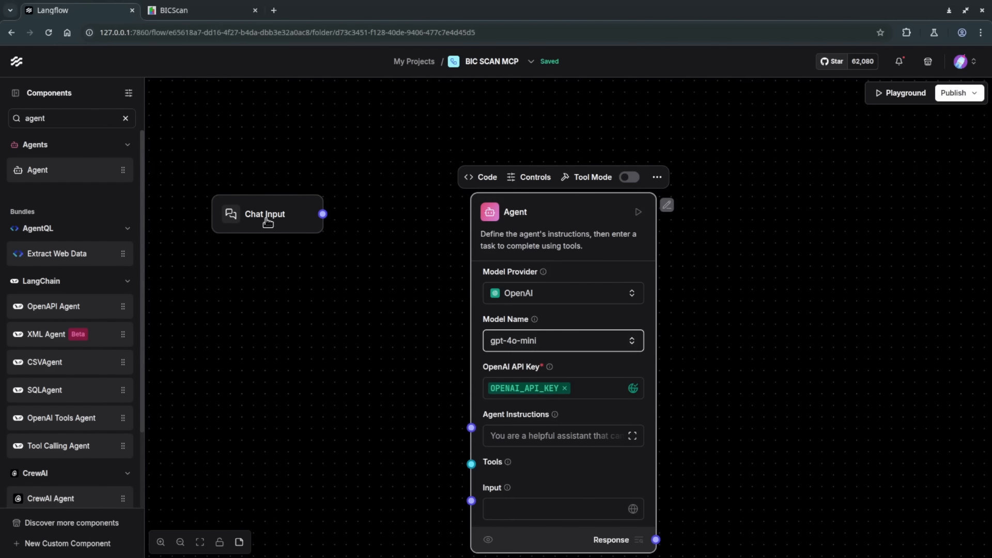
Step: Add a Chat Output and wire Chat Input → Agent Input, Agent Response → Chat Output
{"action": "left_click_drag", "start_coordinate": [267, 216], "coordinate": [258, 328]}
{"action": "left_click_drag", "start_coordinate": [286, 374], "coordinate": [284, 371]}
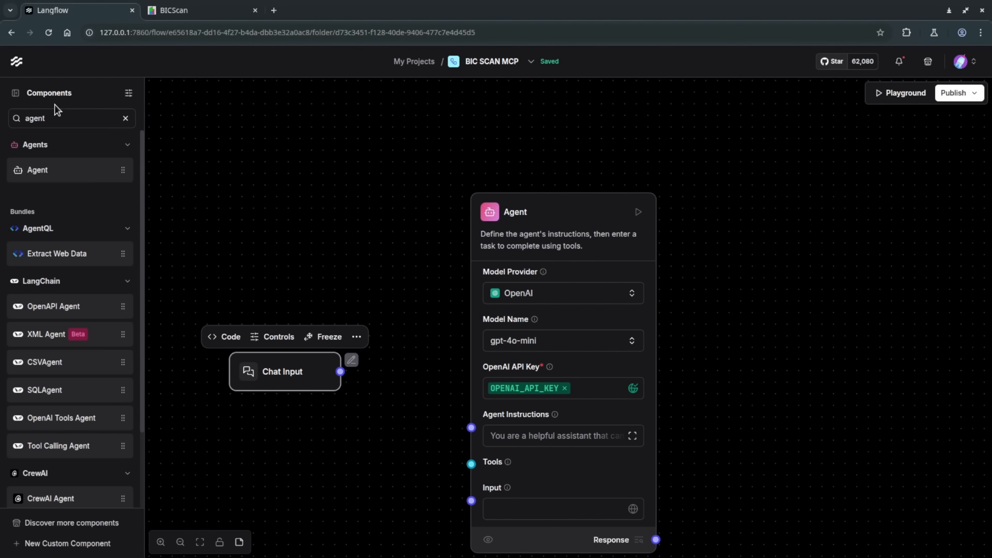
{"action": "left_click", "coordinate": [67, 123]}
{"action": "double_click", "coordinate": [67, 123]}
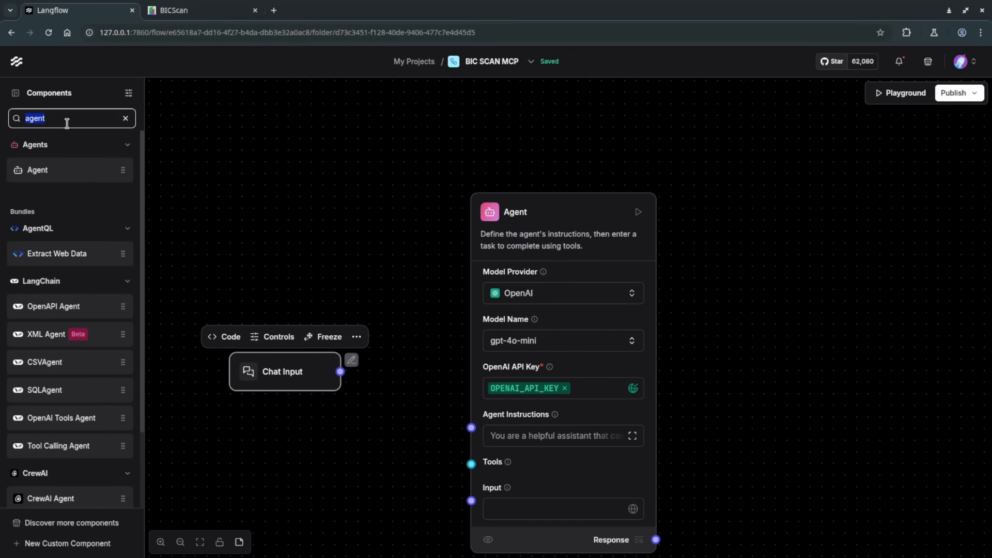
{"action": "type", "text": "c"}
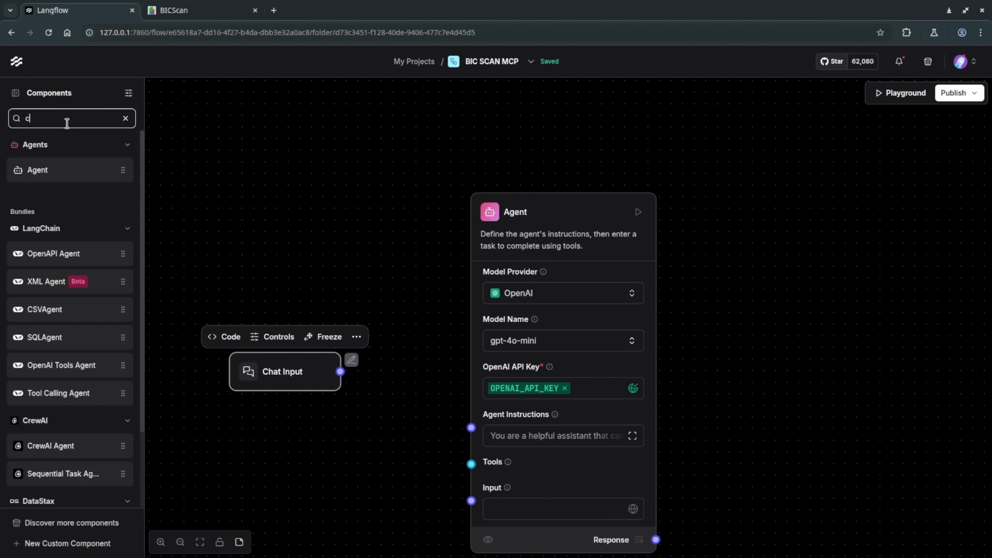
{"action": "type", "text": "hat"}
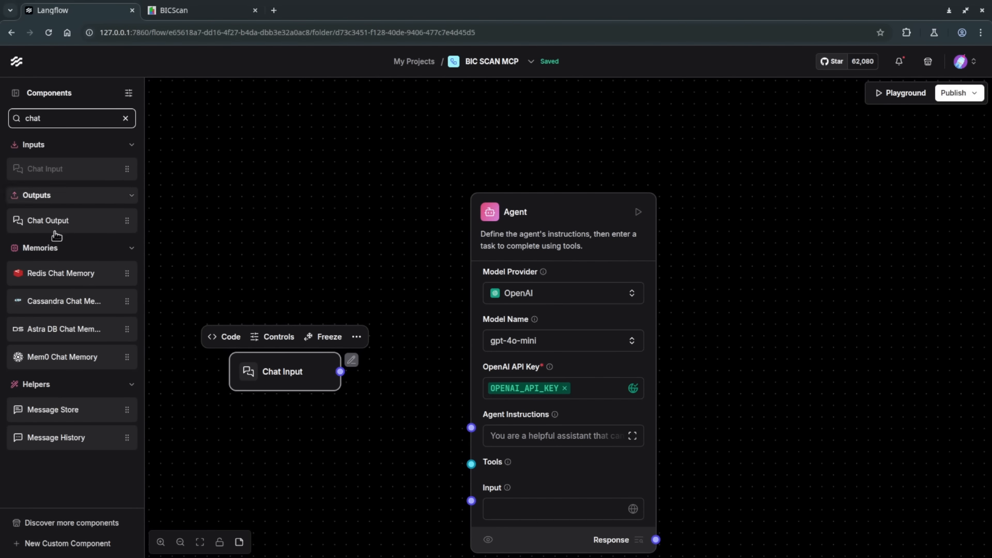
{"action": "left_click_drag", "start_coordinate": [60, 234], "coordinate": [778, 283]}
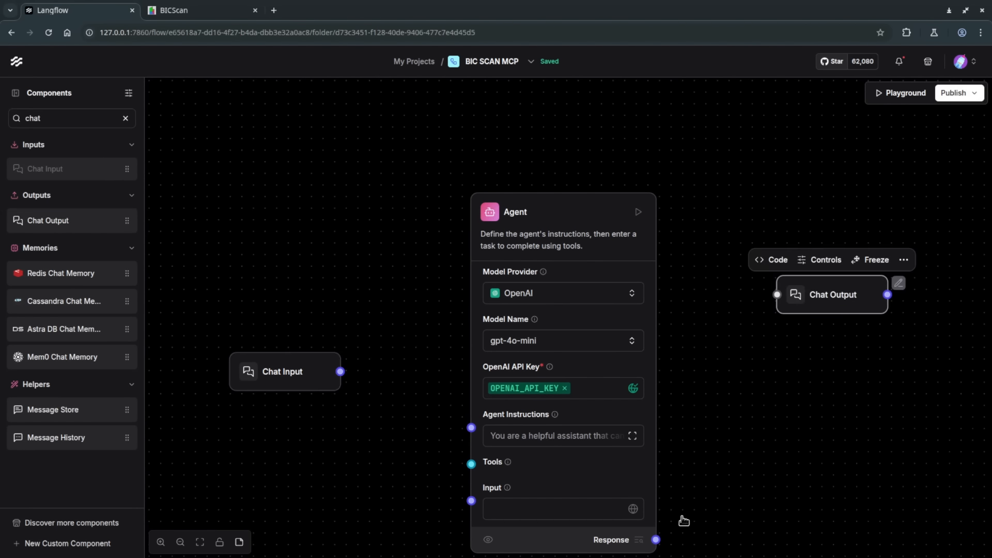
{"action": "left_click_drag", "start_coordinate": [656, 540], "coordinate": [778, 295]}
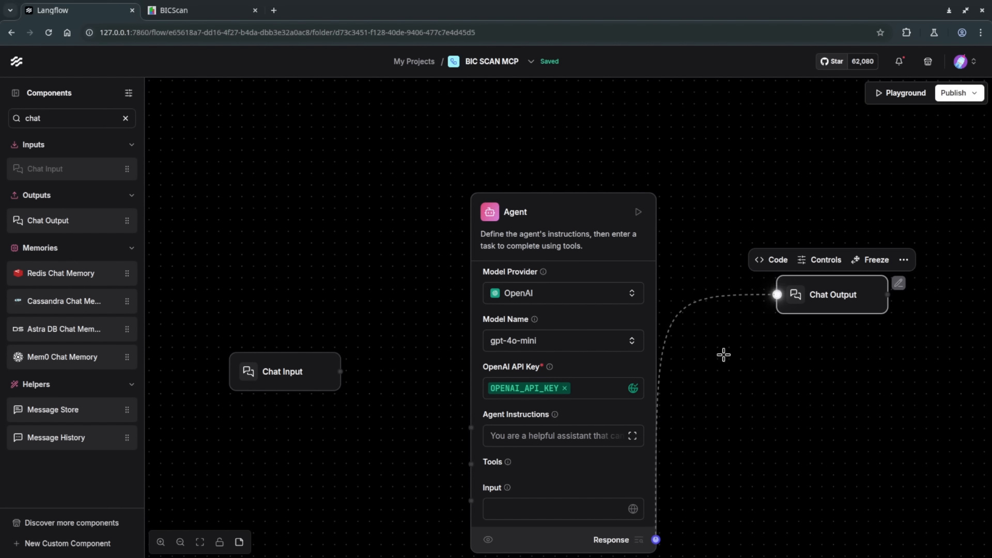
{"action": "left_click_drag", "start_coordinate": [471, 500], "coordinate": [340, 370]}
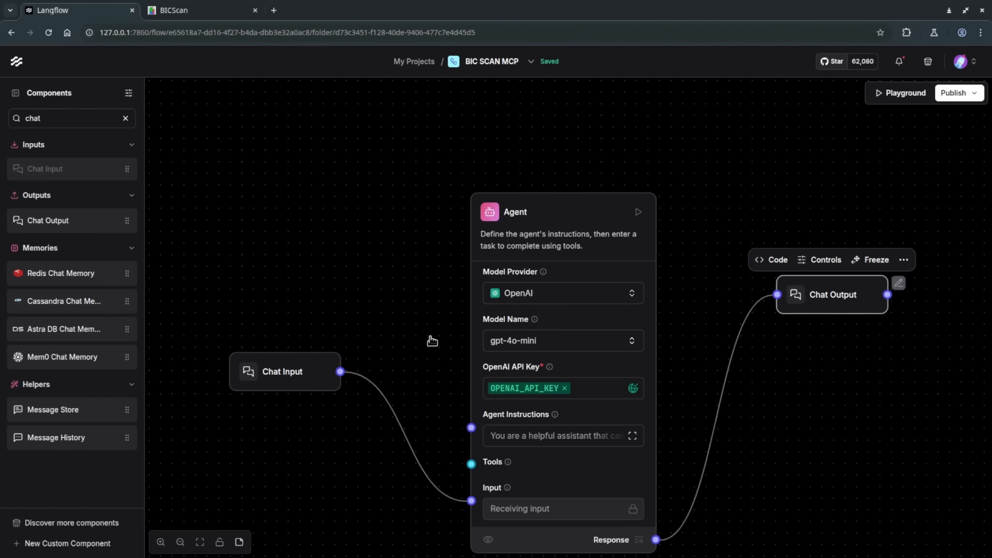
{"action": "left_click", "coordinate": [51, 118]}
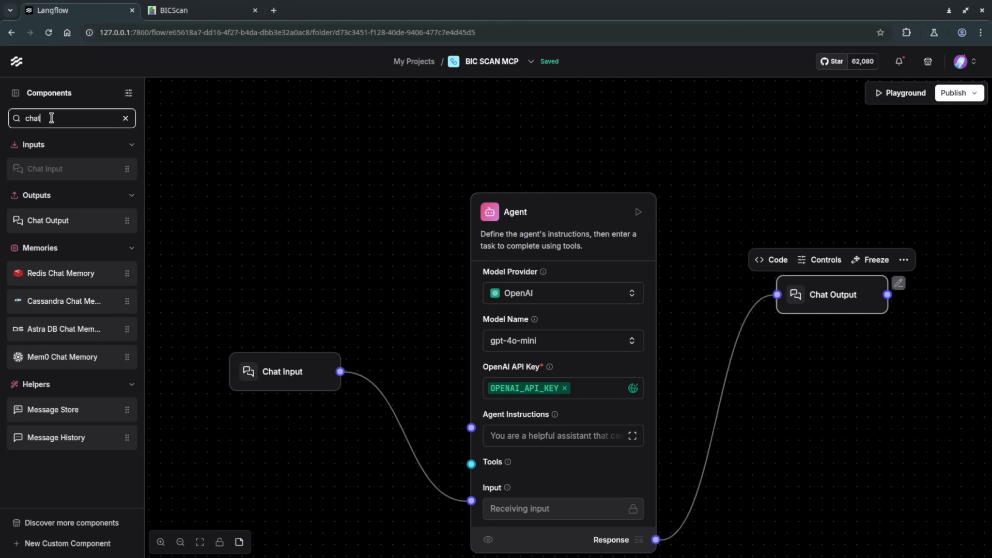
Step: Add an MCP Server component found by searching 'mcp', arranging it above Chat Input
{"action": "double_click", "coordinate": [24, 120]}
{"action": "type", "text": "m"}
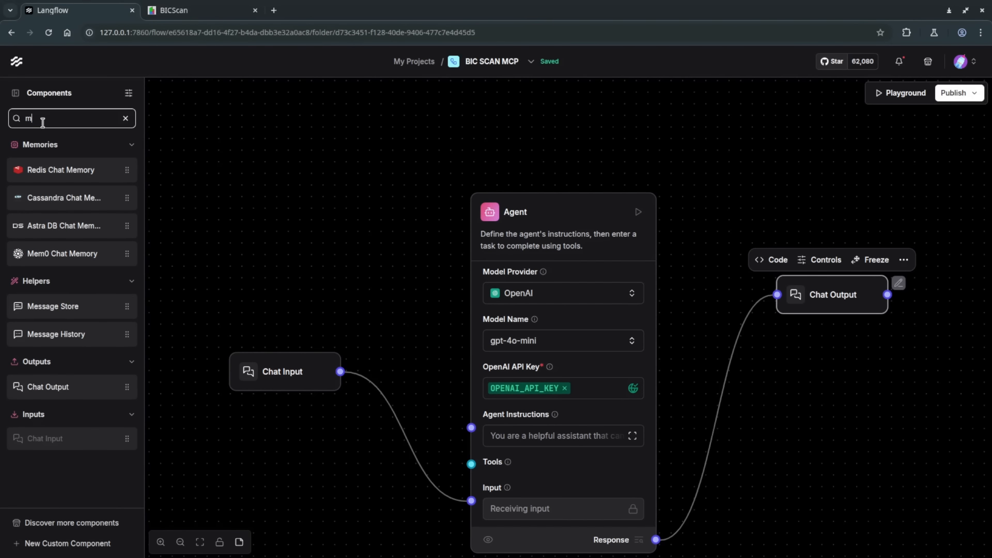
{"action": "type", "text": "cp"}
{"action": "left_click_drag", "start_coordinate": [127, 164], "coordinate": [250, 142]}
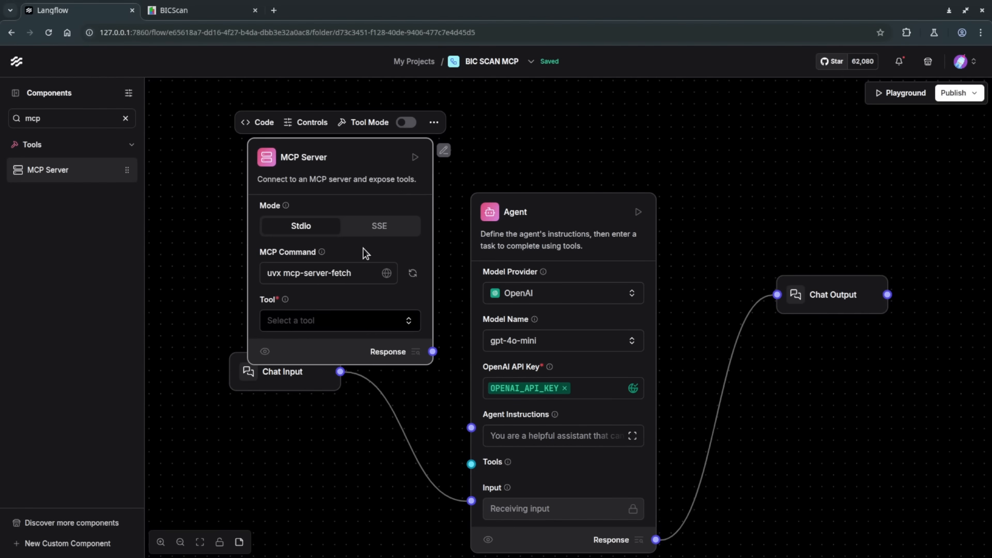
{"action": "left_click", "coordinate": [240, 385]}
{"action": "left_click_drag", "start_coordinate": [239, 385], "coordinate": [239, 451]}
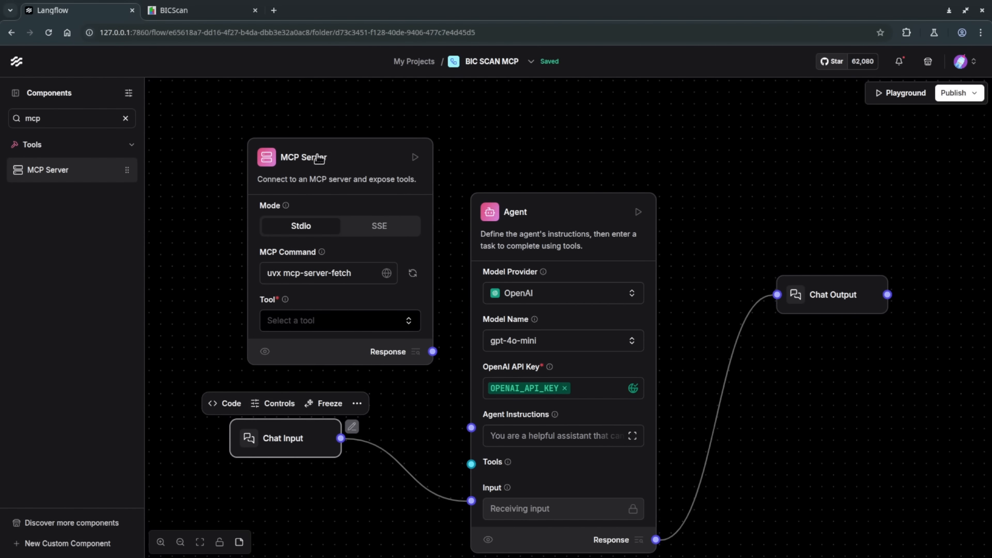
{"action": "left_click_drag", "start_coordinate": [313, 151], "coordinate": [298, 146]}
Step: Replace the MCP Server's command with 'env BICSCAN'
{"action": "left_click", "coordinate": [295, 267]}
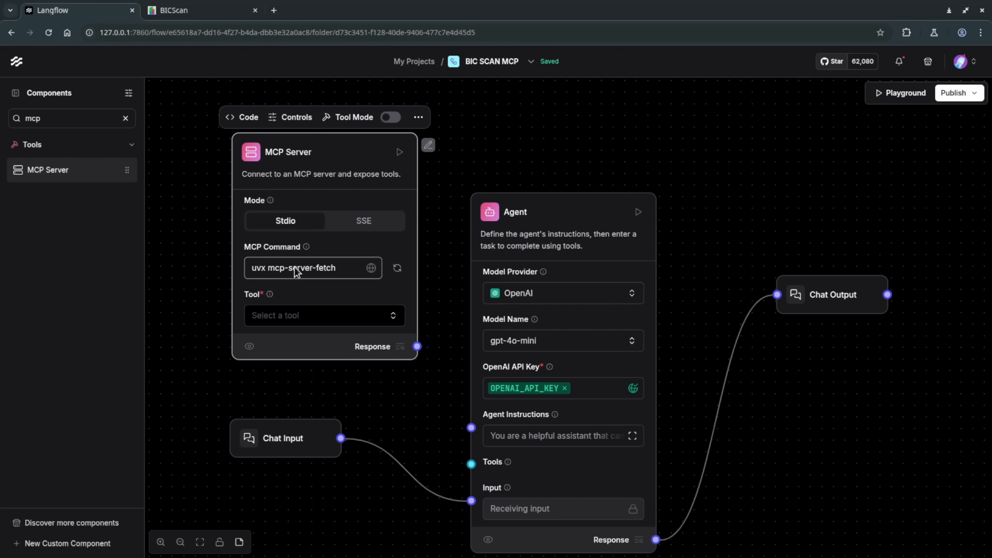
{"action": "key", "text": "ctrl+a"}
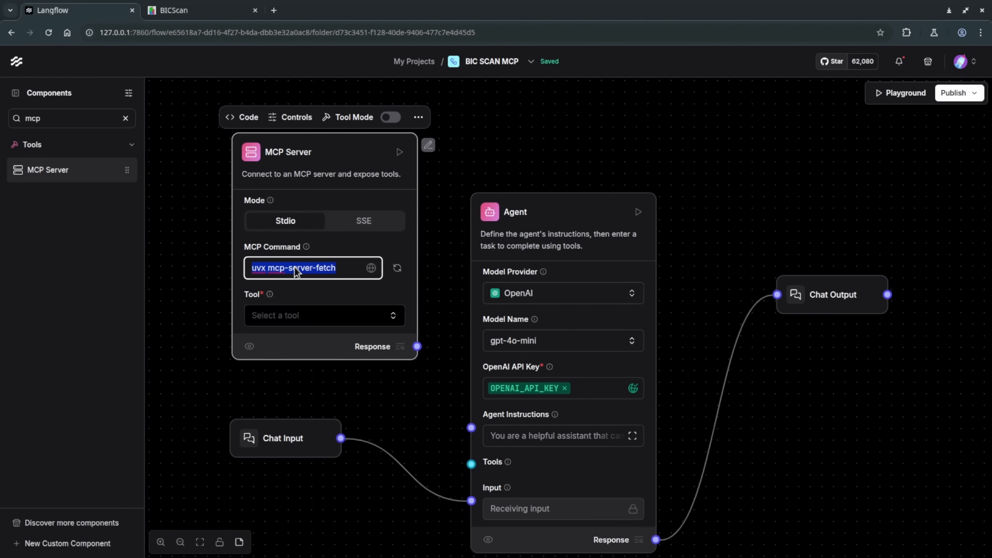
{"action": "type", "text": "env"}
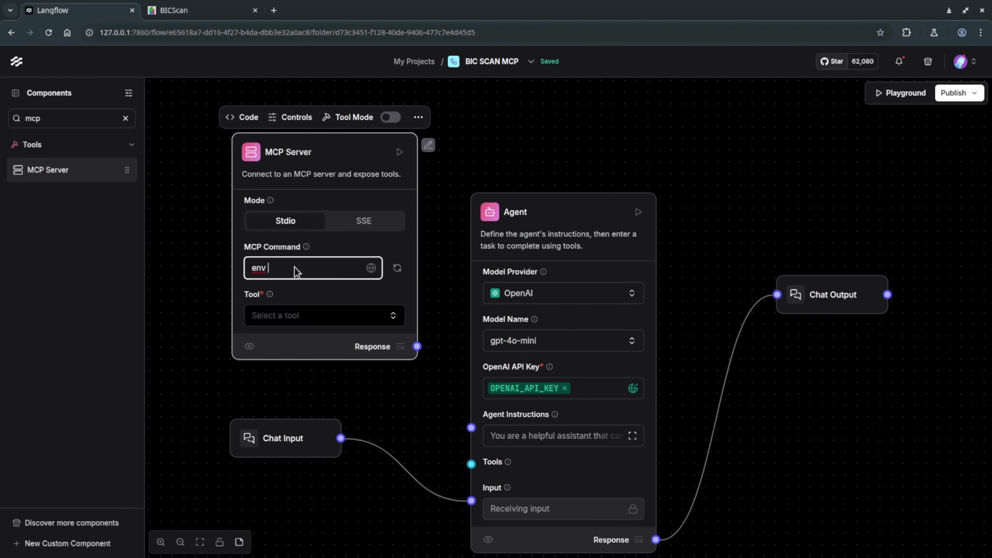
{"action": "type", "text": " BICSCAN_API_KEY="}
Step: Switch to bicscan.io and open, then dismiss, the Connect ABC Wallet login window
{"action": "left_click", "coordinate": [209, 6]}
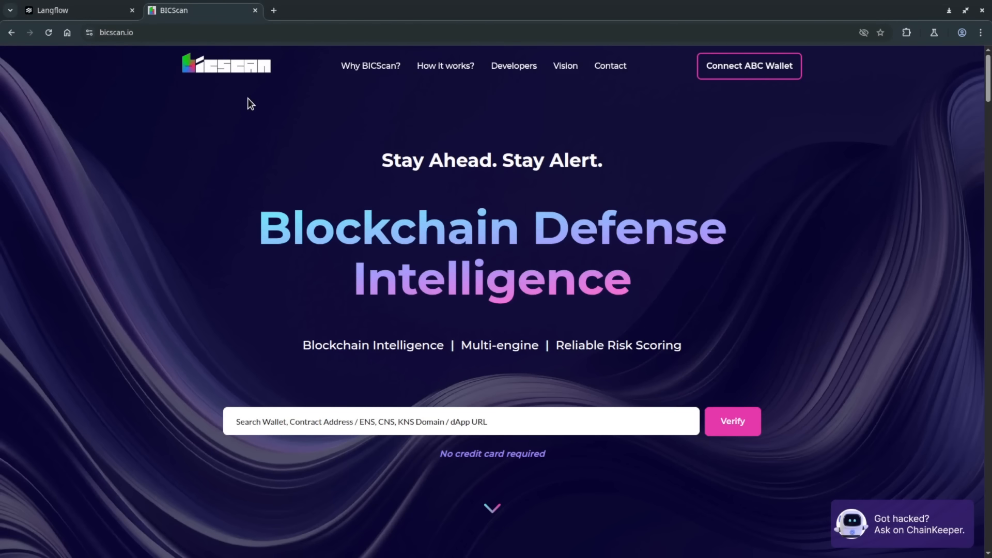
{"action": "left_click", "coordinate": [791, 71]}
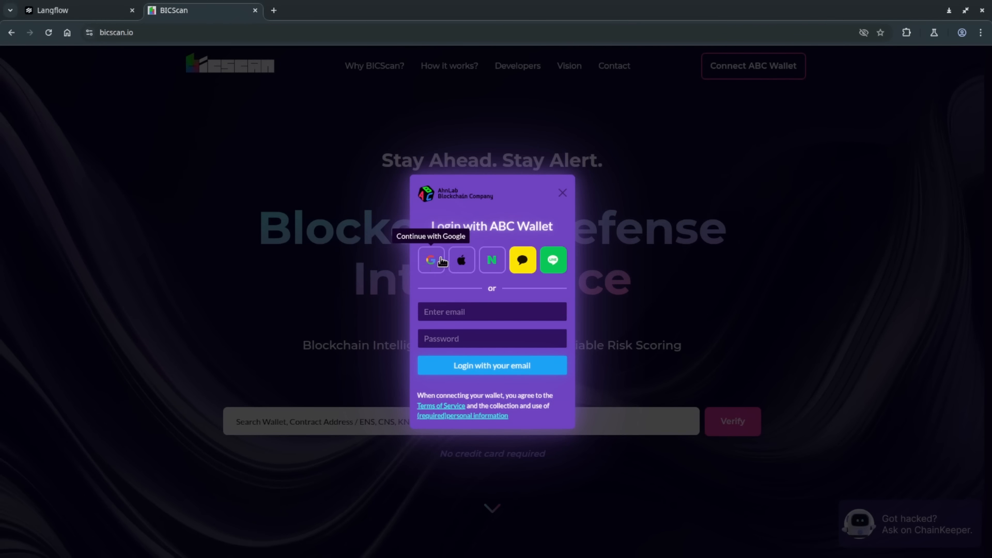
{"action": "left_click", "coordinate": [563, 193]}
Step: Scroll down to the pricing plans, including the free 1,000 queries/month plan, and back up
{"action": "scroll", "coordinate": [525, 252], "scroll_direction": "down", "scroll_amount": 5}
{"action": "scroll", "coordinate": [525, 253], "scroll_direction": "down", "scroll_amount": 10}
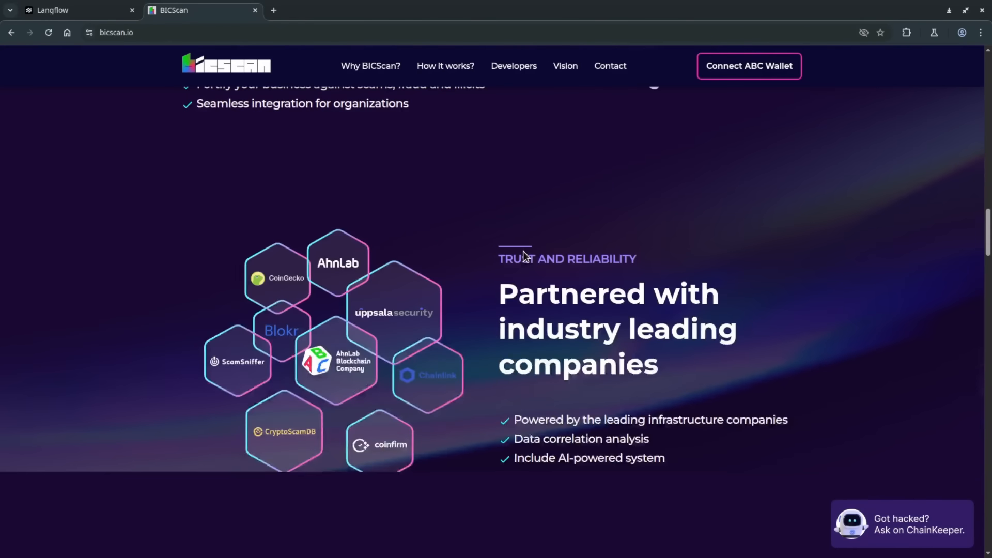
{"action": "scroll", "coordinate": [523, 251], "scroll_direction": "down", "scroll_amount": 5}
{"action": "scroll", "coordinate": [524, 256], "scroll_direction": "down", "scroll_amount": 12}
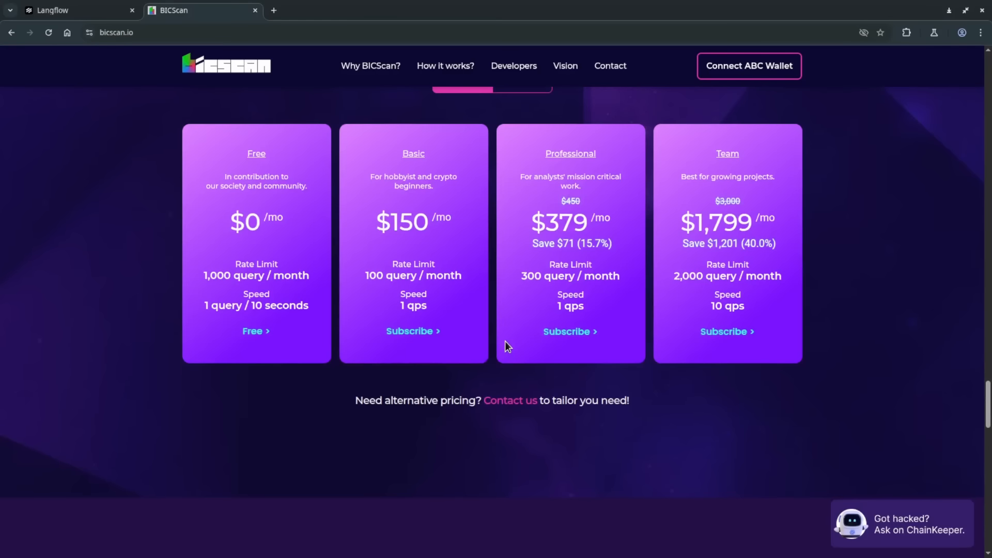
{"action": "scroll", "coordinate": [506, 342], "scroll_direction": "up", "scroll_amount": 2}
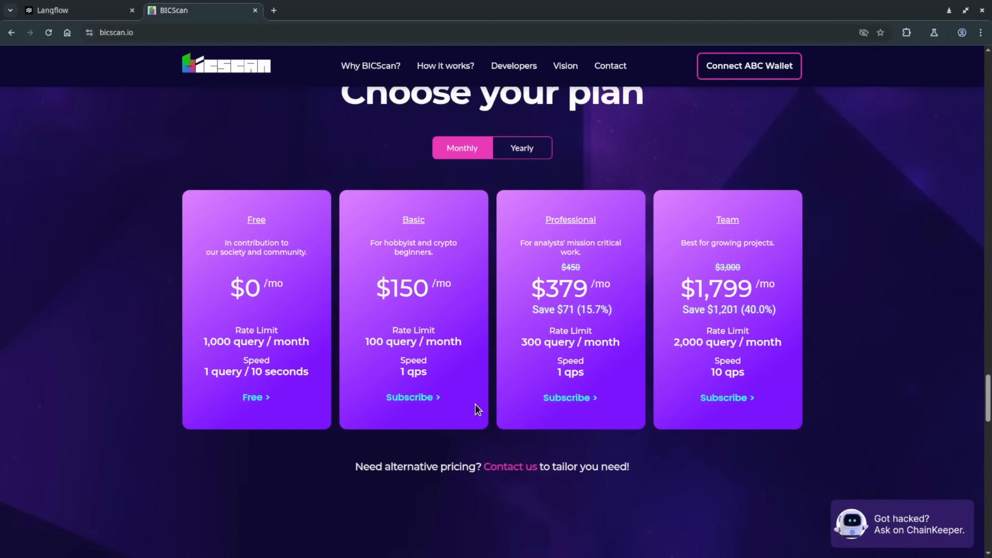
{"action": "scroll", "coordinate": [497, 371], "scroll_direction": "up", "scroll_amount": 4}
{"action": "scroll", "coordinate": [500, 371], "scroll_direction": "up", "scroll_amount": 12}
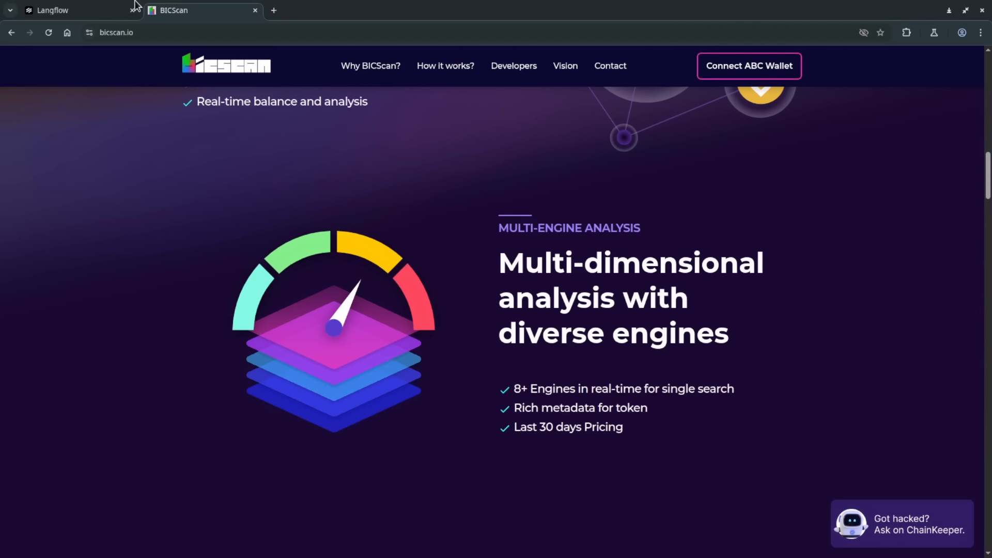
Step: Paste the BICScan API key into the MCP command and append 'uvx --from git+'
{"action": "left_click", "coordinate": [89, 6]}
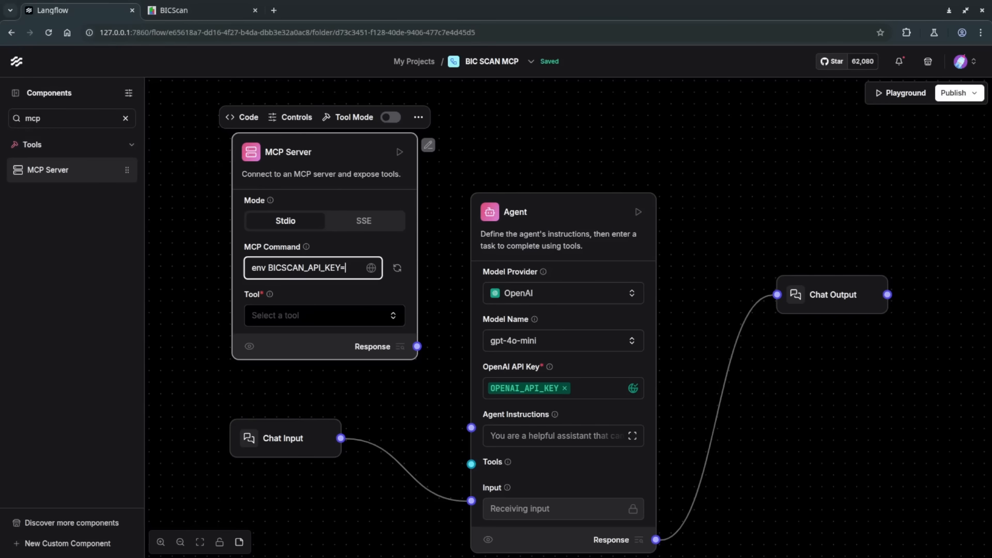
{"action": "key", "text": "alt+Tab"}
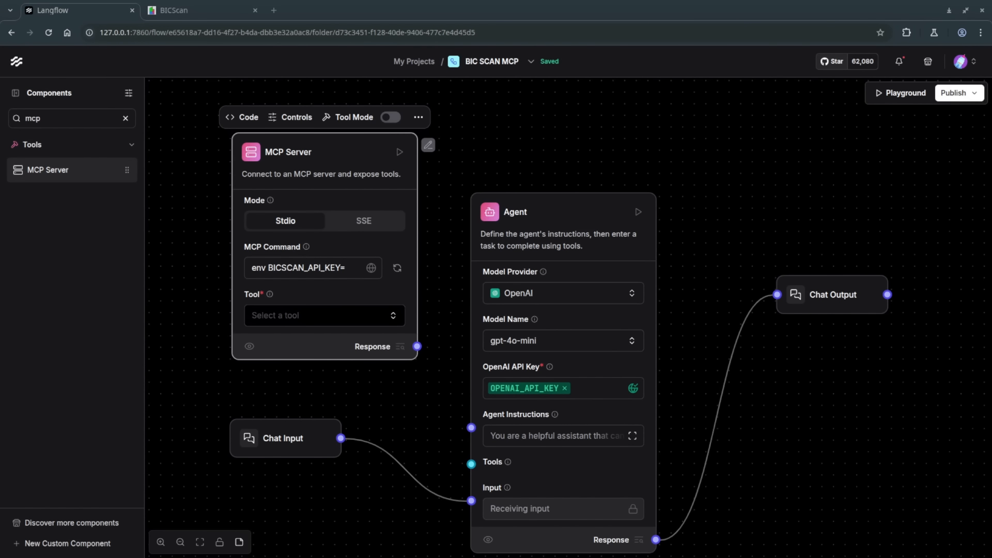
{"action": "left_click", "coordinate": [349, 268]}
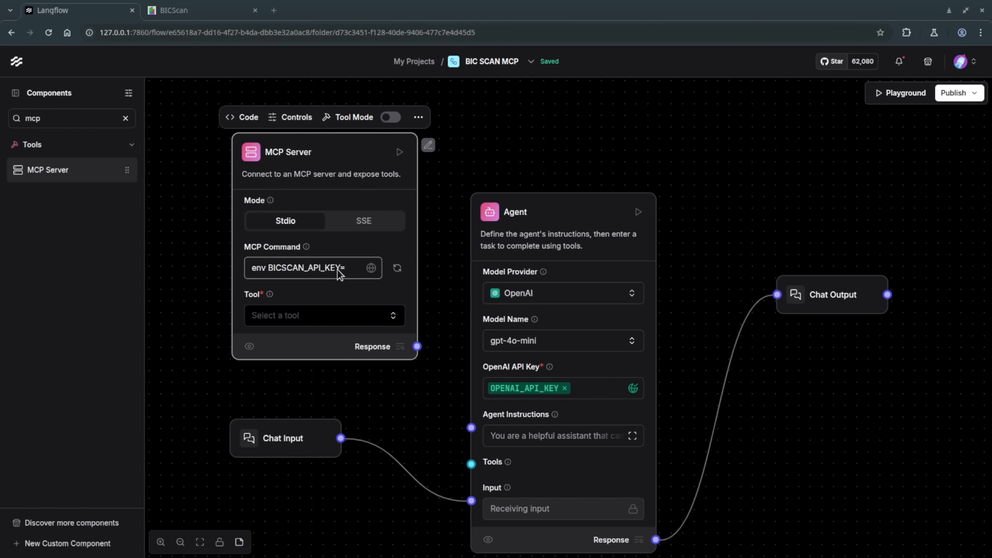
{"action": "key", "text": "ctrl+v"}
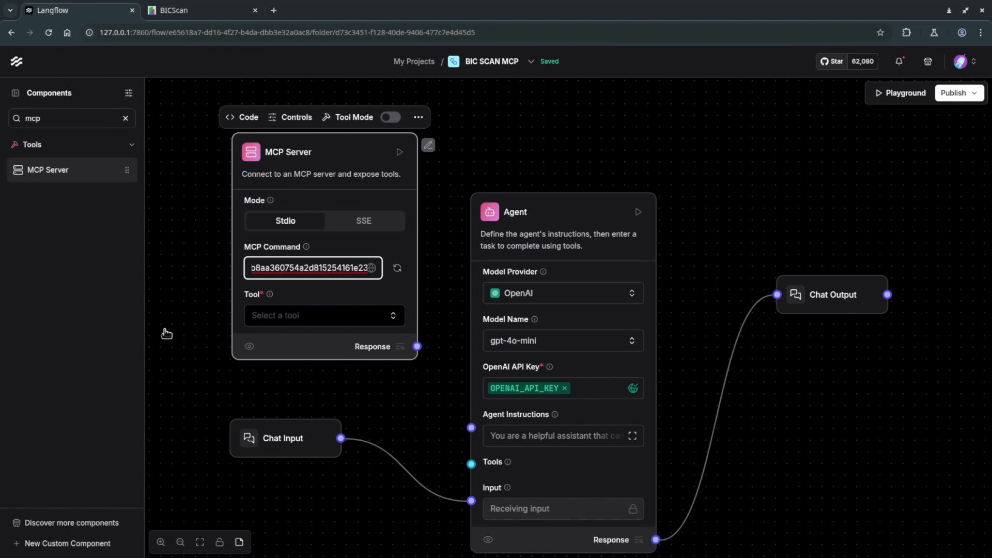
{"action": "type", "text": "UVX"}
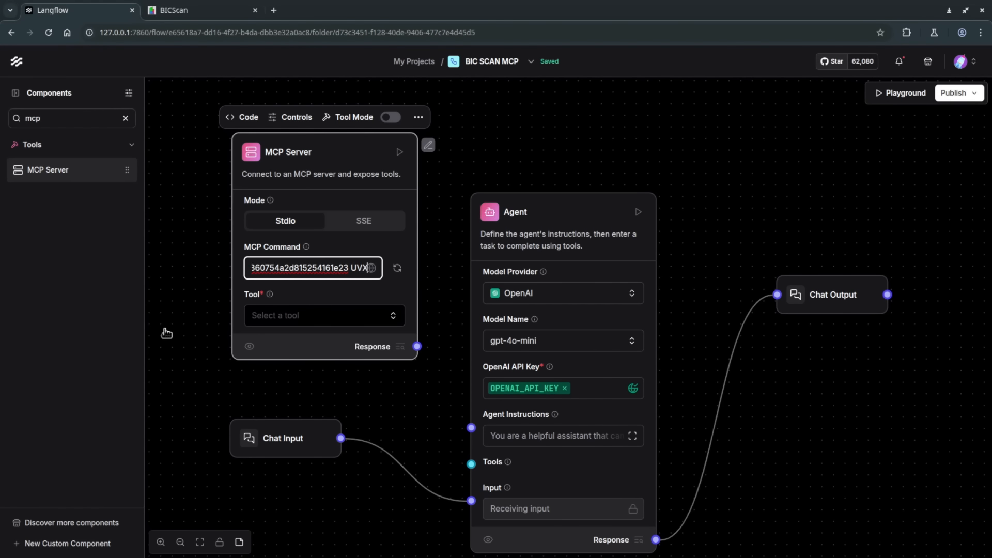
{"action": "key", "text": "BackSpace"}
{"action": "key", "text": "BackSpace"}
{"action": "key", "text": "BackSpace"}
{"action": "type", "text": "uvx"}
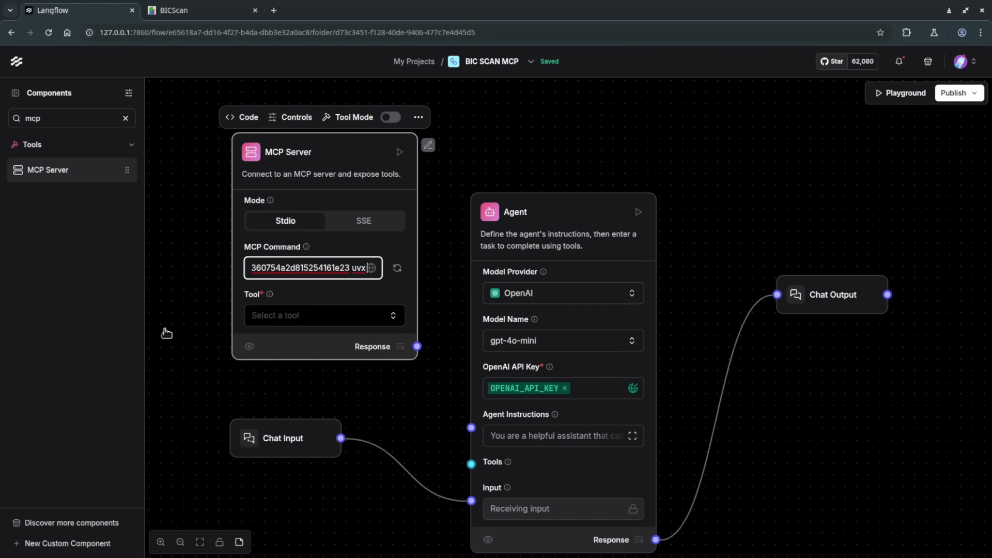
{"action": "type", "text": " --fro"}
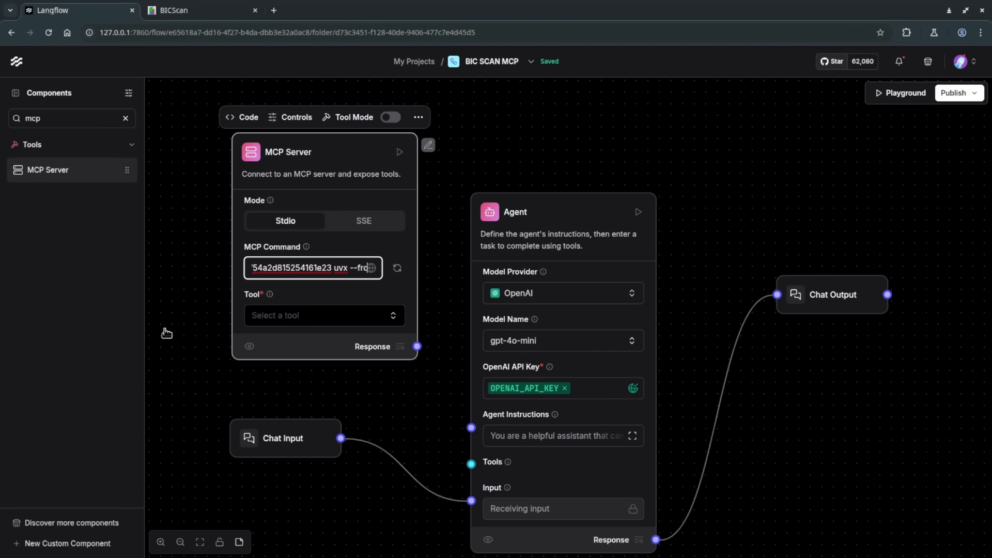
{"action": "type", "text": "m git"}
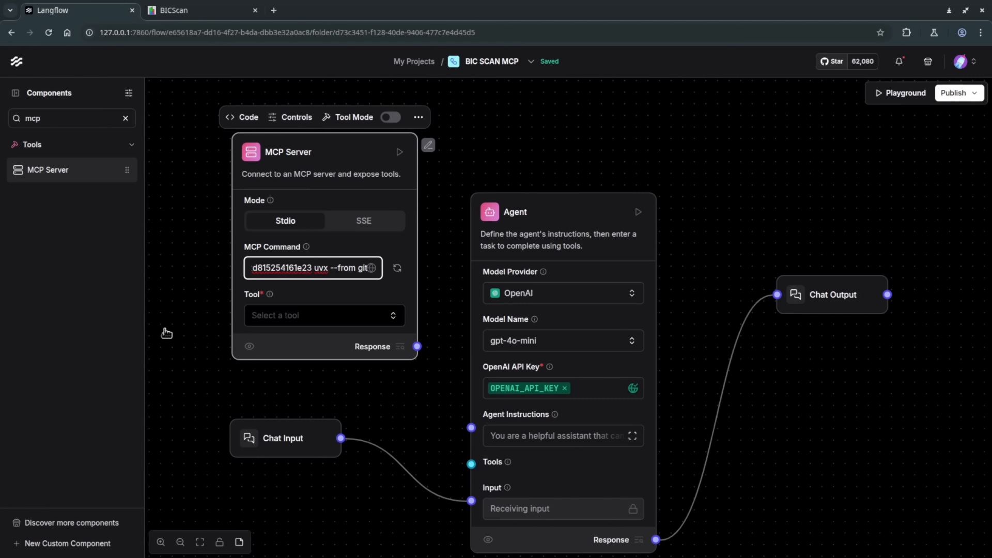
{"action": "type", "text": "+"}
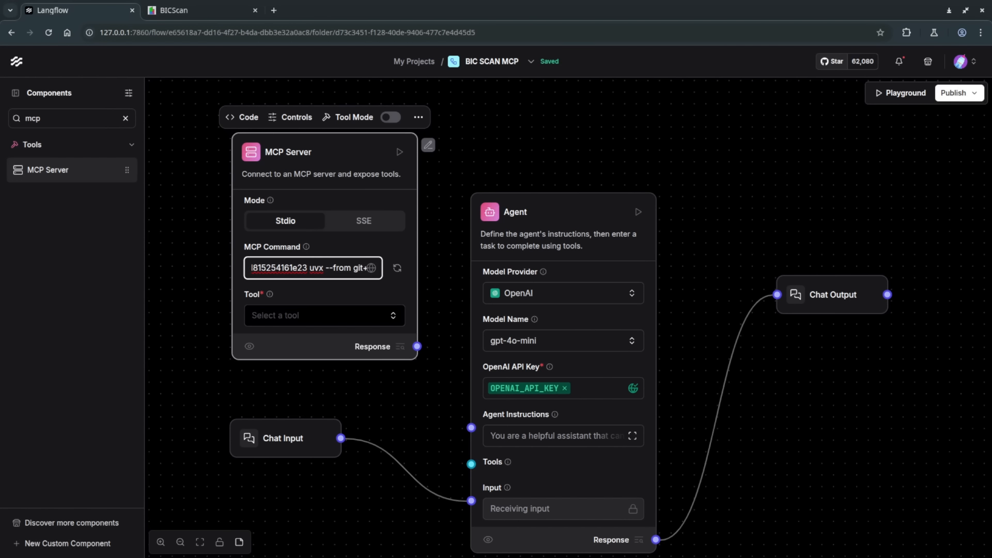
Step: Complete the command with the bicscan-mcp repository URL and apply it
{"action": "key", "text": "alt+Tab"}
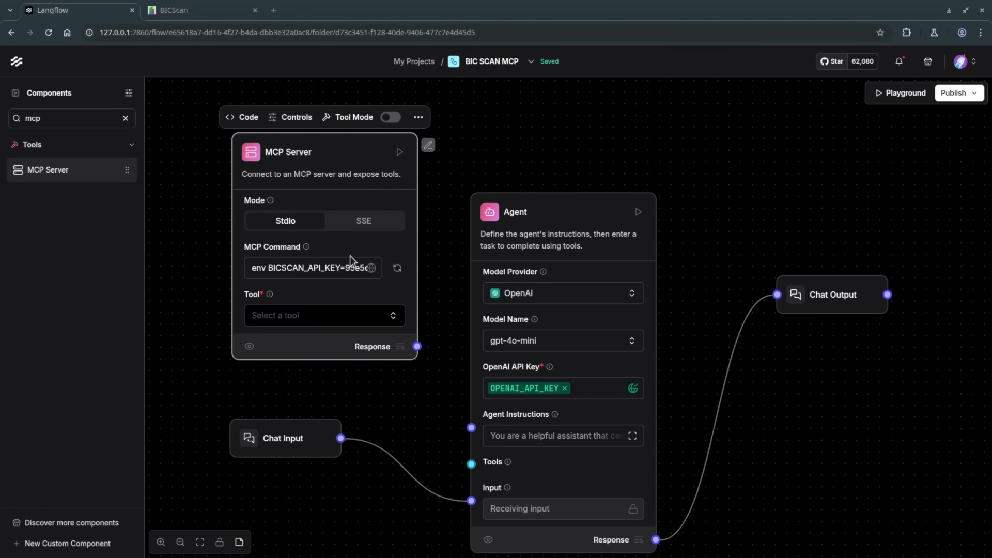
{"action": "left_click", "coordinate": [338, 269]}
{"action": "key", "text": "Right"}
{"action": "key", "text": "Right"}
{"action": "key", "text": "Right"}
{"action": "key", "text": "Right"}
{"action": "key", "text": "Right"}
{"action": "key", "text": "Right"}
{"action": "key", "text": "Right"}
{"action": "key", "text": "Right"}
{"action": "key", "text": "Right"}
{"action": "key", "text": "Right"}
{"action": "key", "text": "Right"}
{"action": "key", "text": "Right"}
{"action": "key", "text": "Right"}
{"action": "key", "text": "Right"}
{"action": "key", "text": "Right"}
{"action": "key", "text": "Right"}
{"action": "key", "text": "Right"}
{"action": "key", "text": "Right"}
{"action": "key", "text": "Right"}
{"action": "key", "text": "Right"}
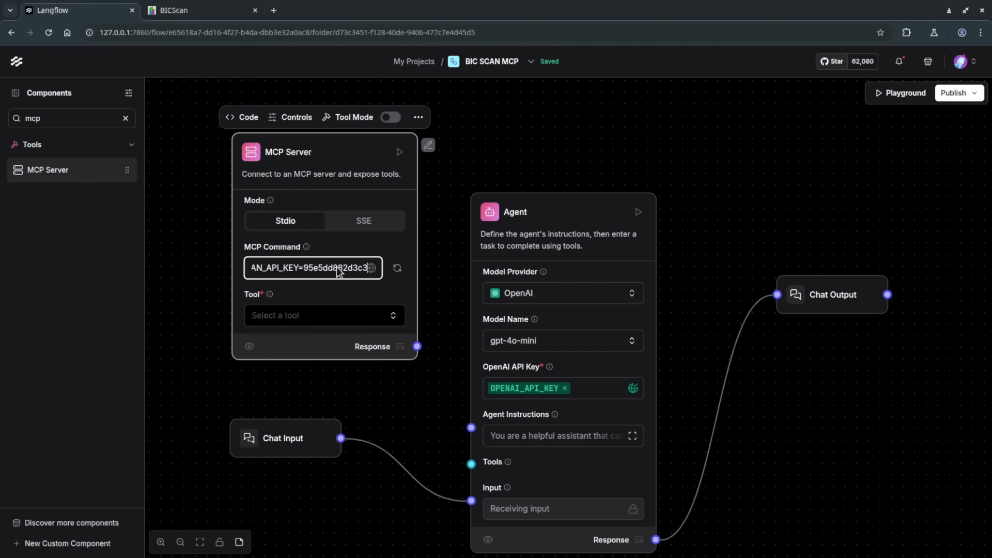
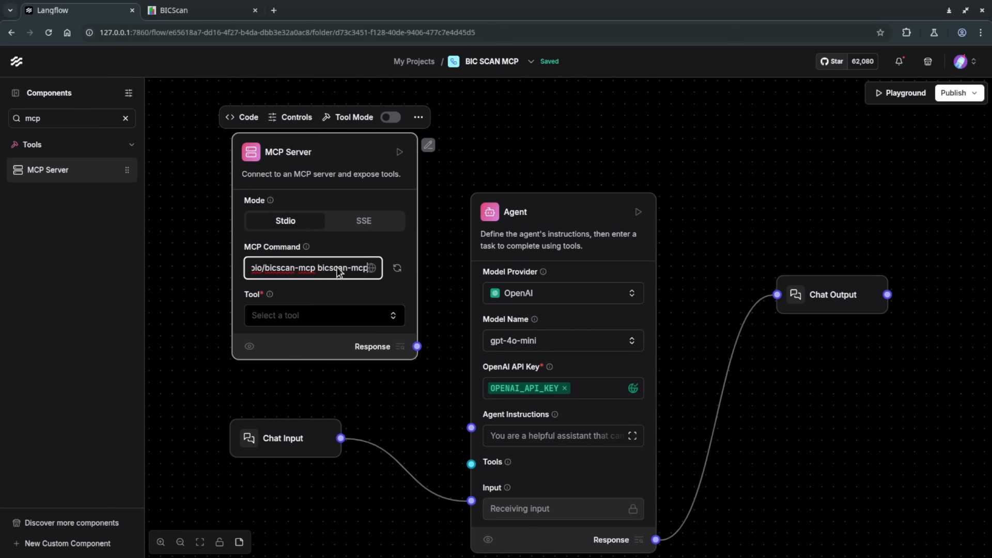
{"action": "left_click", "coordinate": [397, 268]}
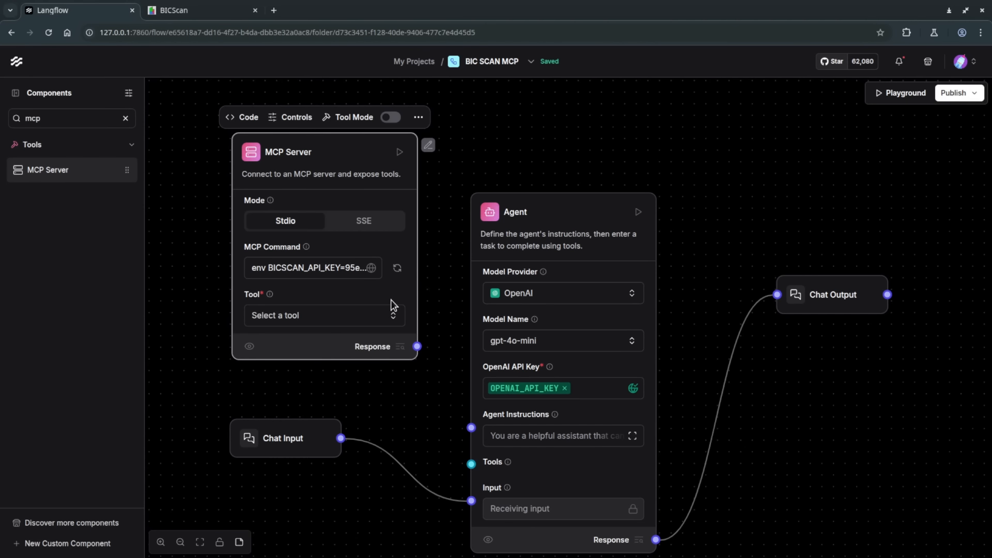
Step: Check the MCP Server's tools, enable Tool Mode, and connect its Toolset to the Agent's Tools
{"action": "left_click", "coordinate": [363, 315]}
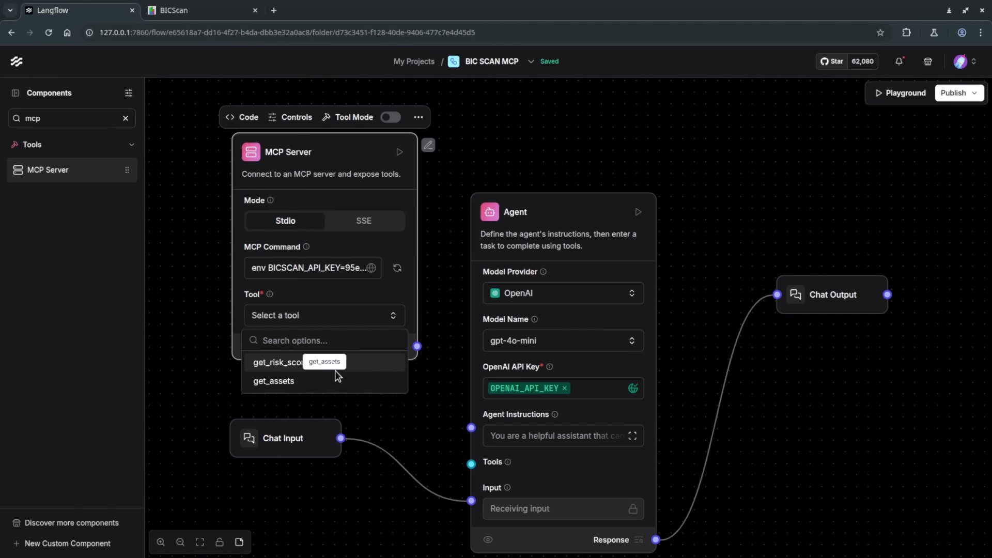
{"action": "left_click", "coordinate": [415, 411]}
{"action": "left_click", "coordinate": [410, 410]}
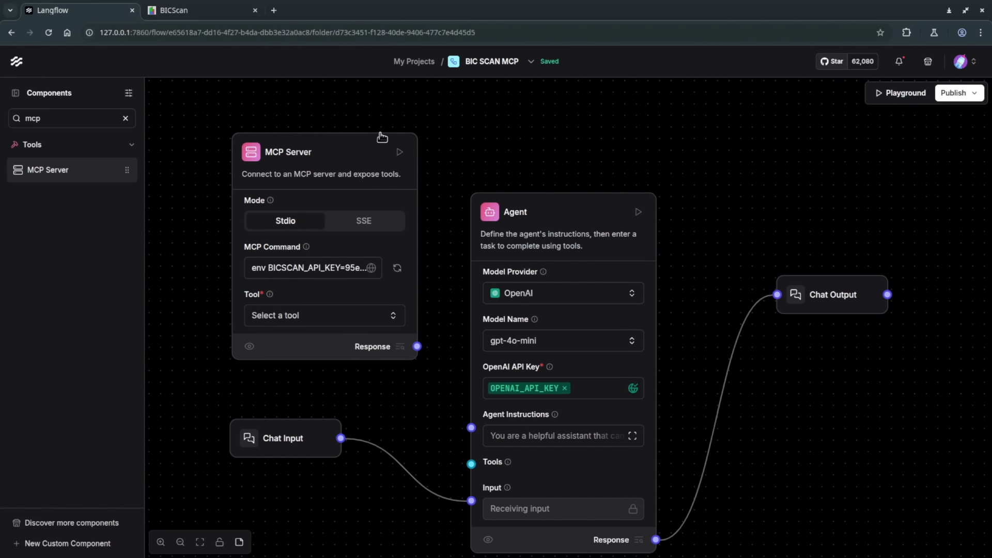
{"action": "left_click", "coordinate": [346, 161]}
{"action": "left_click", "coordinate": [388, 117]}
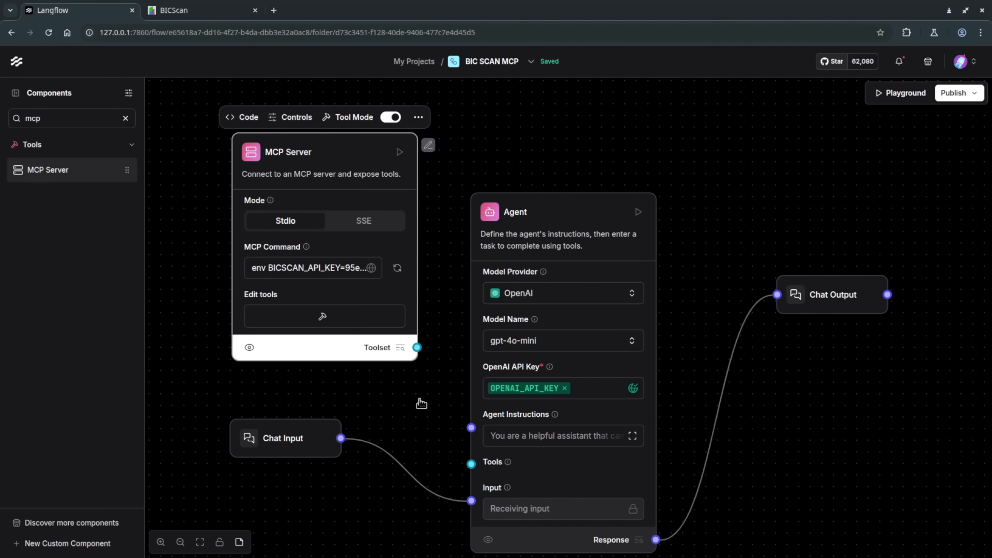
{"action": "left_click_drag", "start_coordinate": [416, 347], "coordinate": [471, 463]}
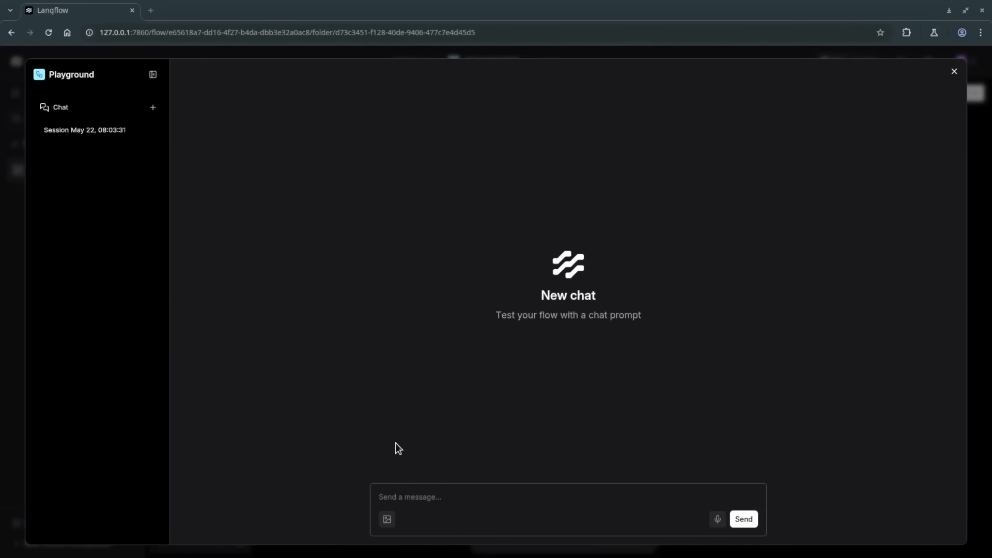
Step: In Playground, ask 'Can you please check the risk score for the address' with the pasted wallet address
{"action": "left_click", "coordinate": [491, 499]}
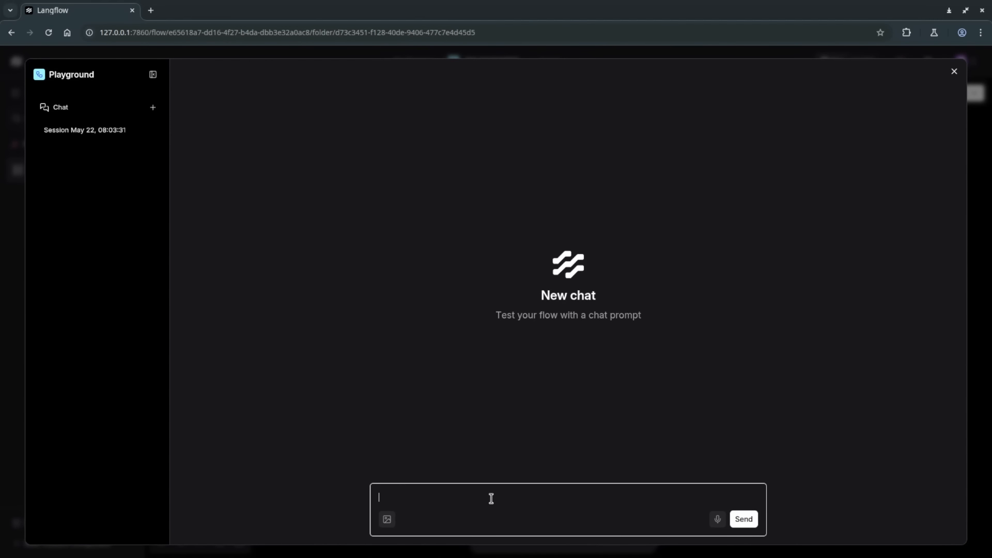
{"action": "type", "text": "Can you please check the ris"}
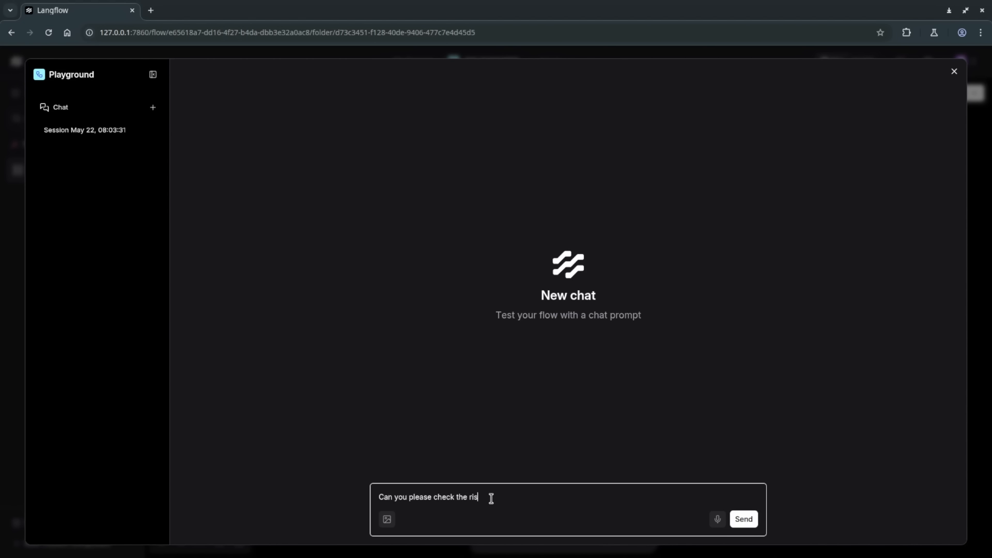
{"action": "type", "text": "k score for the addres"}
{"action": "type", "text": "s"}
{"action": "key", "text": "Return"}
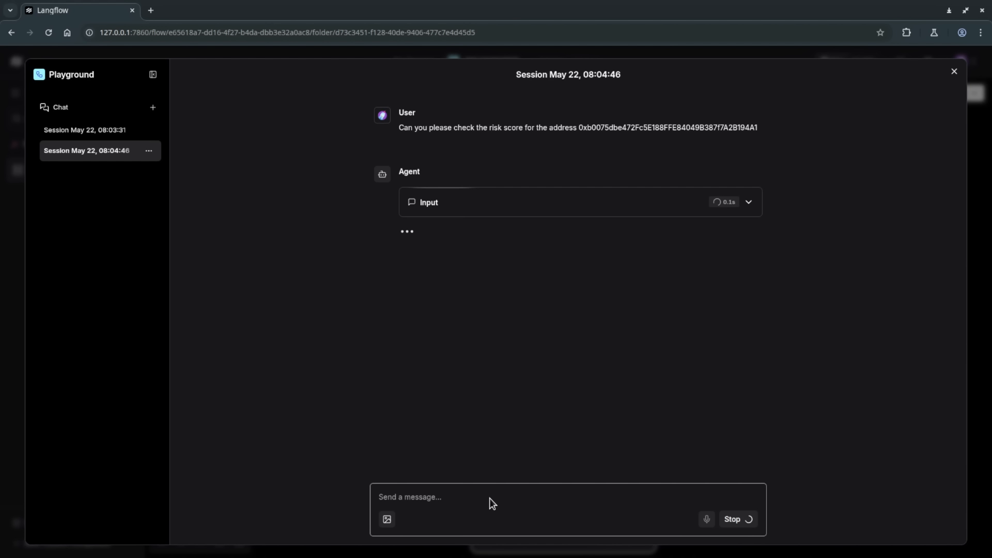
Step: Expand the get_risk_score call and review the summary showing a risk score of 37
{"action": "left_click", "coordinate": [751, 202]}
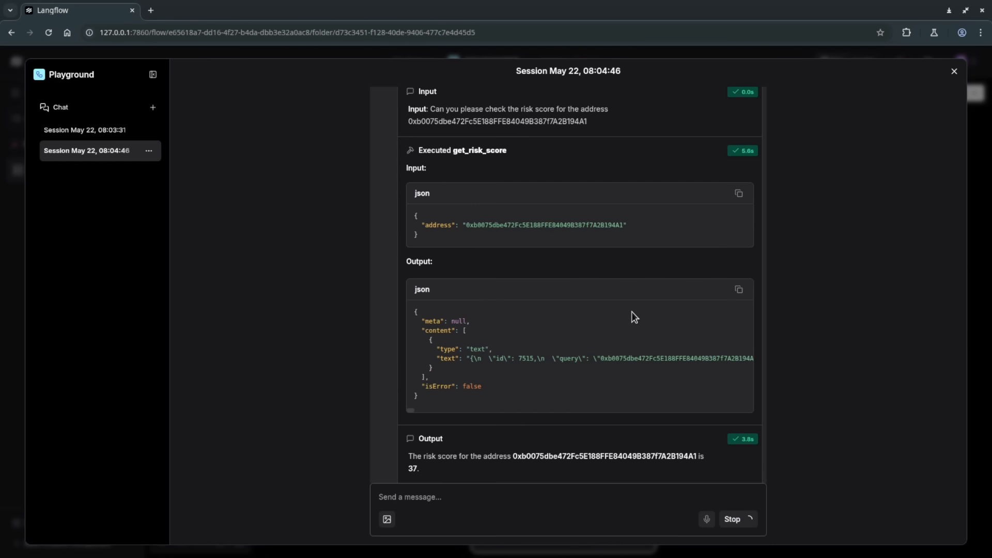
{"action": "left_click_drag", "start_coordinate": [468, 364], "coordinate": [422, 328]}
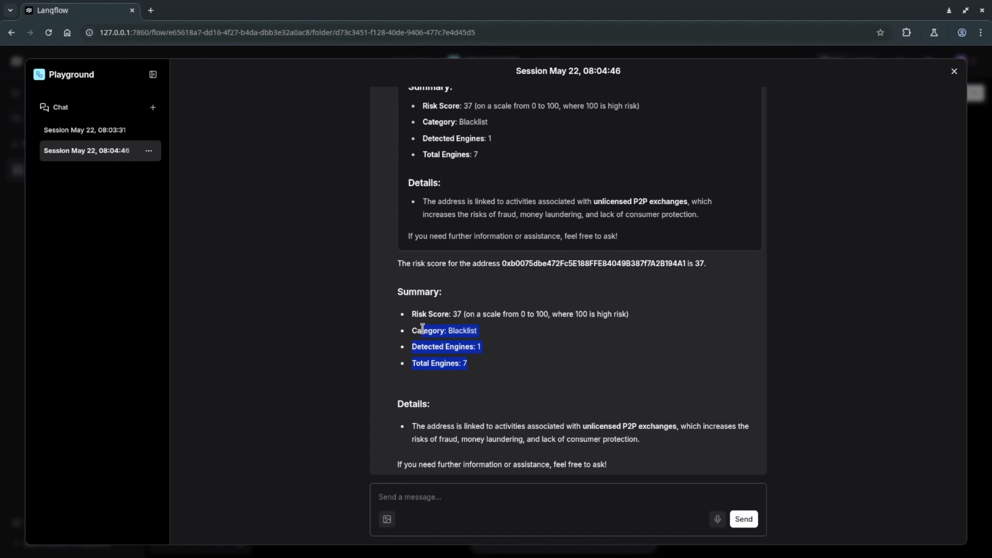
{"action": "triple_click", "coordinate": [449, 346]}
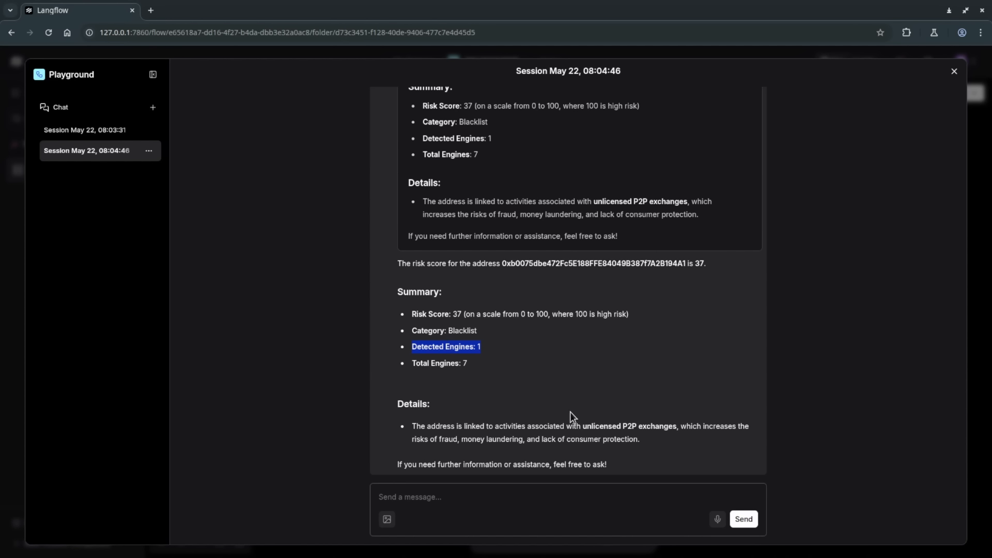
{"action": "left_click", "coordinate": [345, 100]}
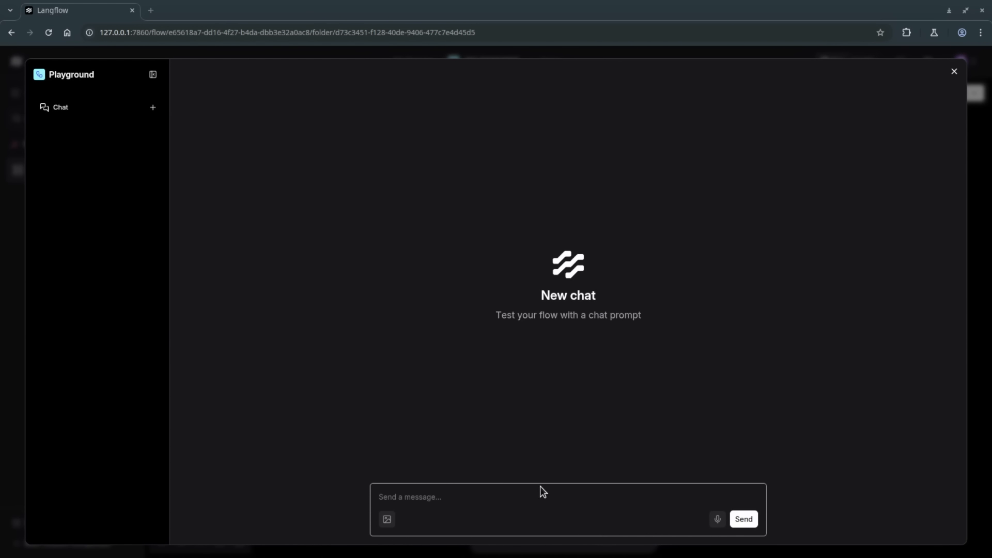
Step: Send 'Can you please check my ethereum balance in ethereum mainnet for the address' with the pasted wallet address
{"action": "left_click", "coordinate": [432, 495]}
{"action": "type", "text": "Can you "}
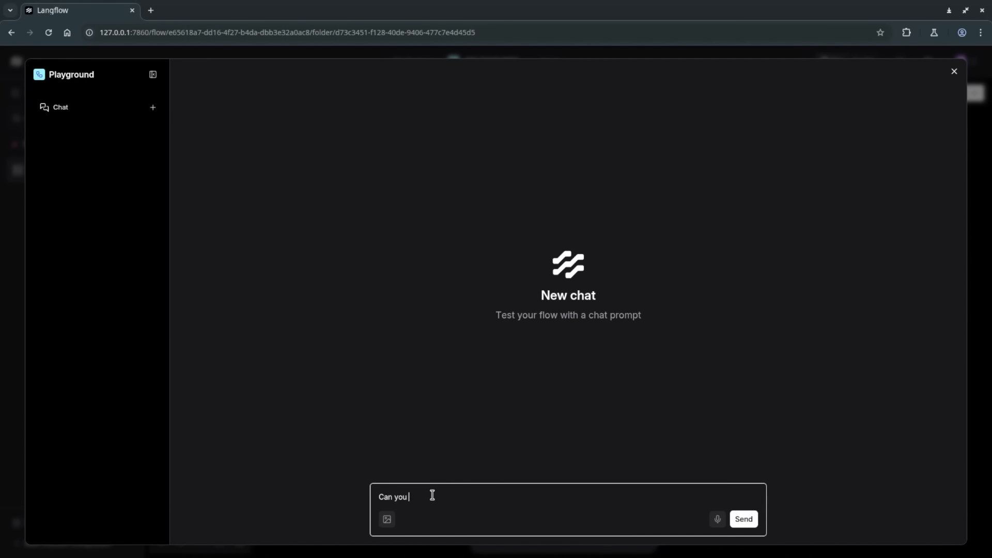
{"action": "type", "text": "please check my ethereum balance"}
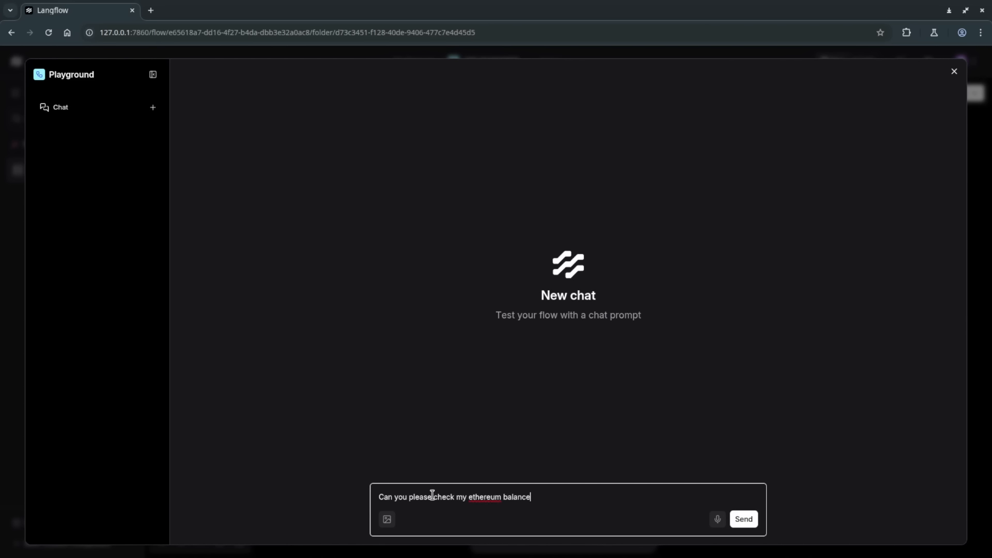
{"action": "type", "text": " in ethereum mainnet for the address"}
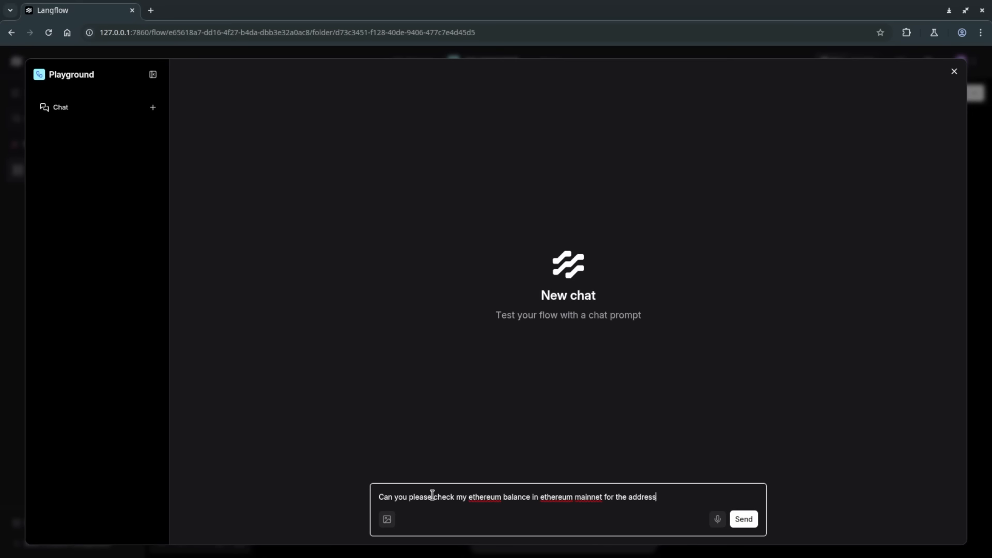
{"action": "key", "text": "ctrl+v"}
{"action": "key", "text": "Return"}
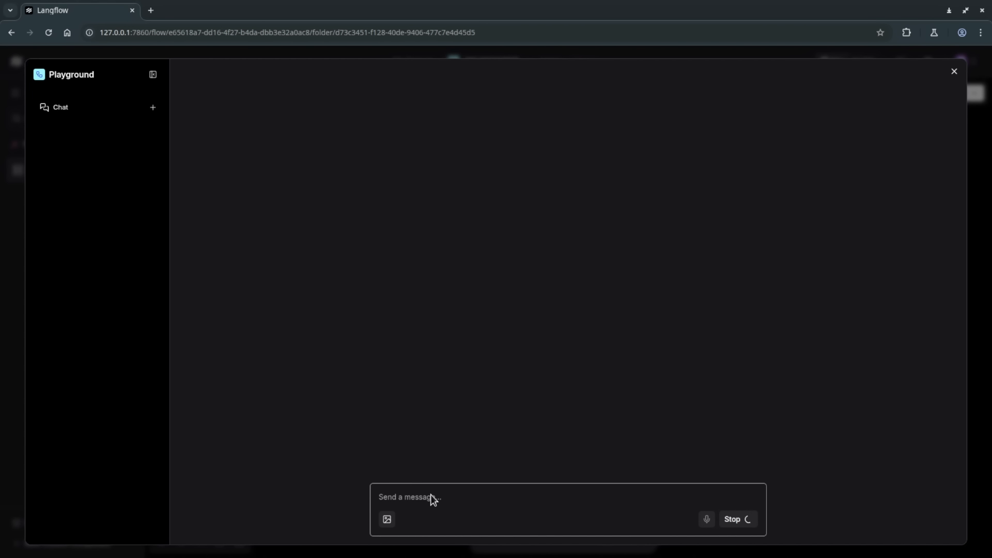